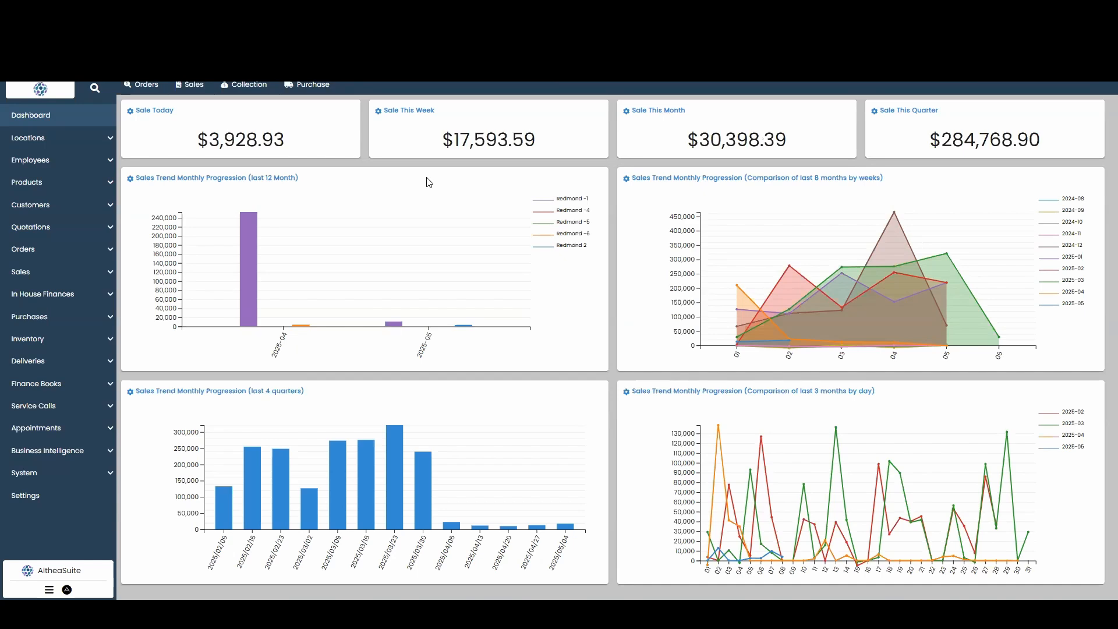
Start a new order and assign it to the existing customer found by first name
click(35, 249)
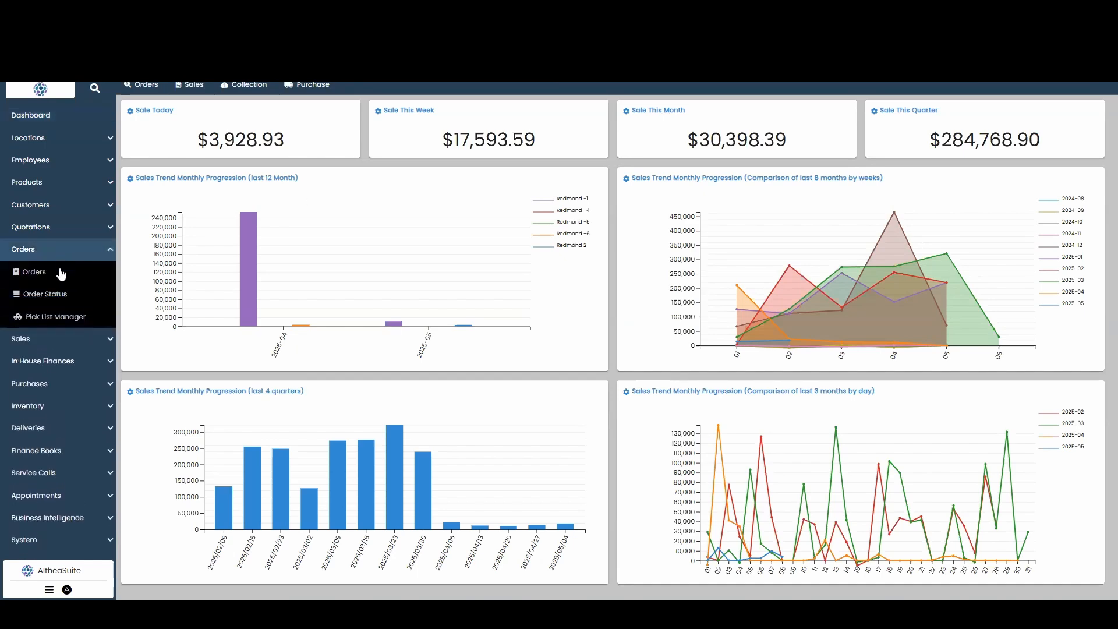
click(61, 274)
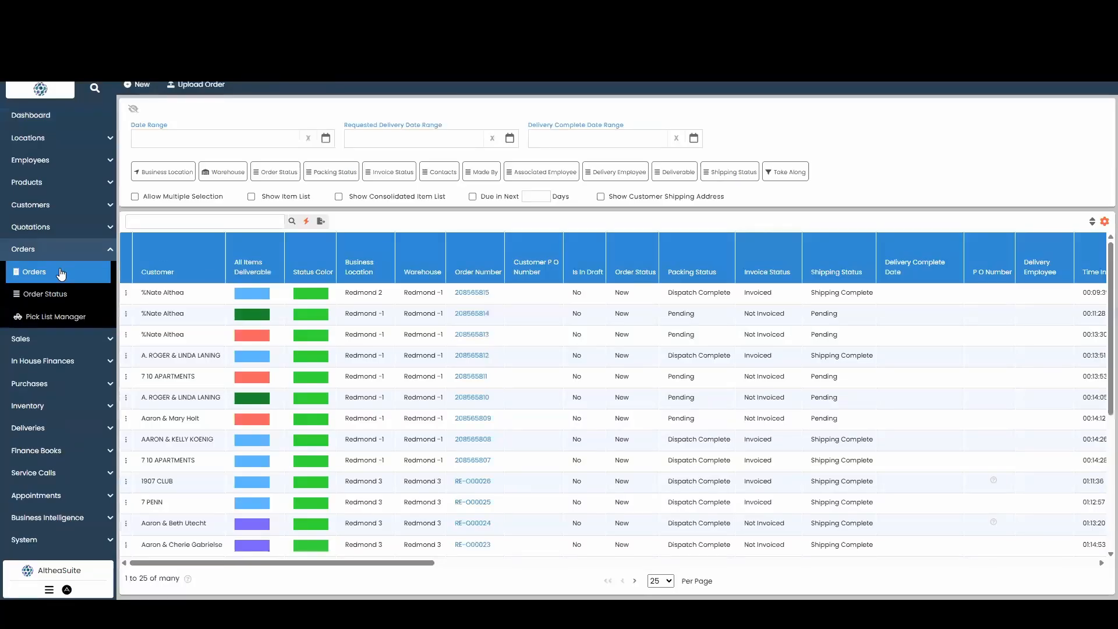
click(140, 86)
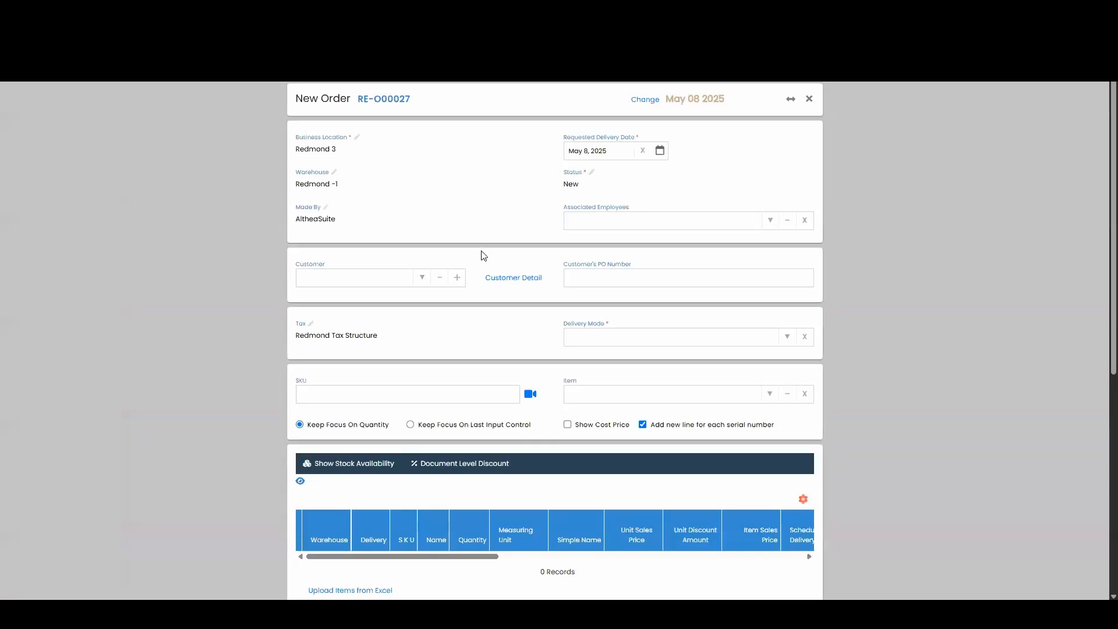
click(329, 286)
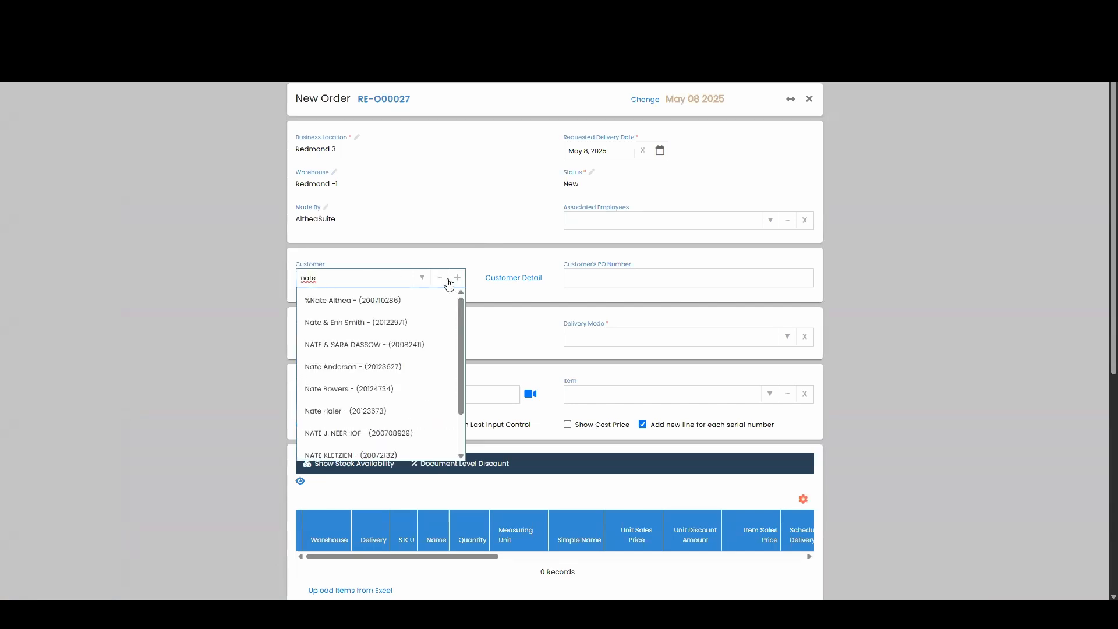
click(392, 303)
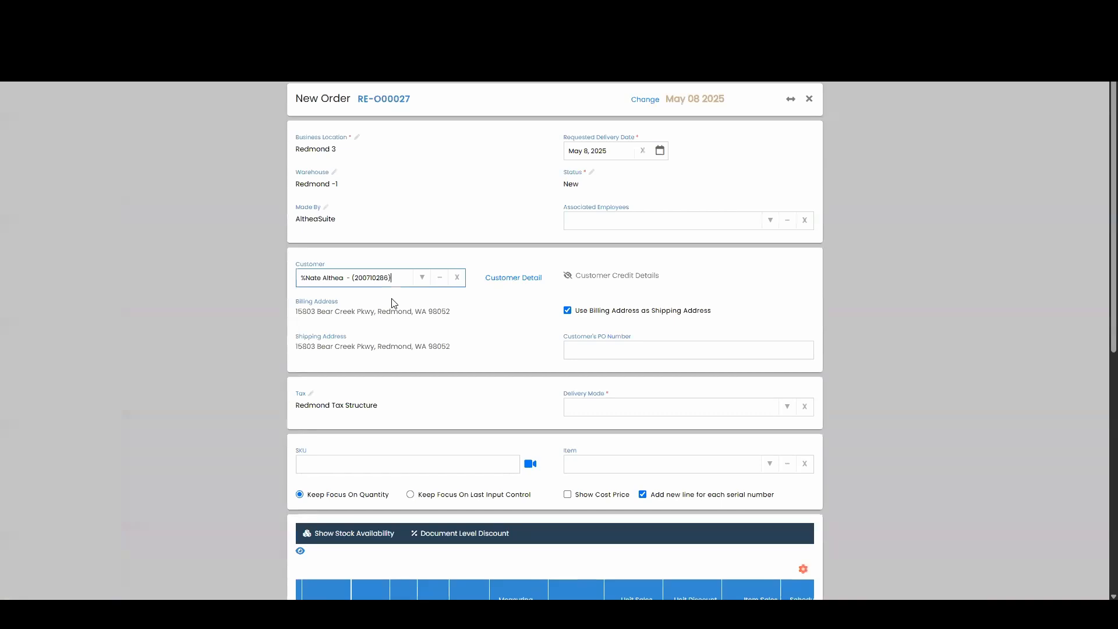
Set the order's delivery mode to "All items will be delivered to shipping address"
scroll(854, 349, down, 1)
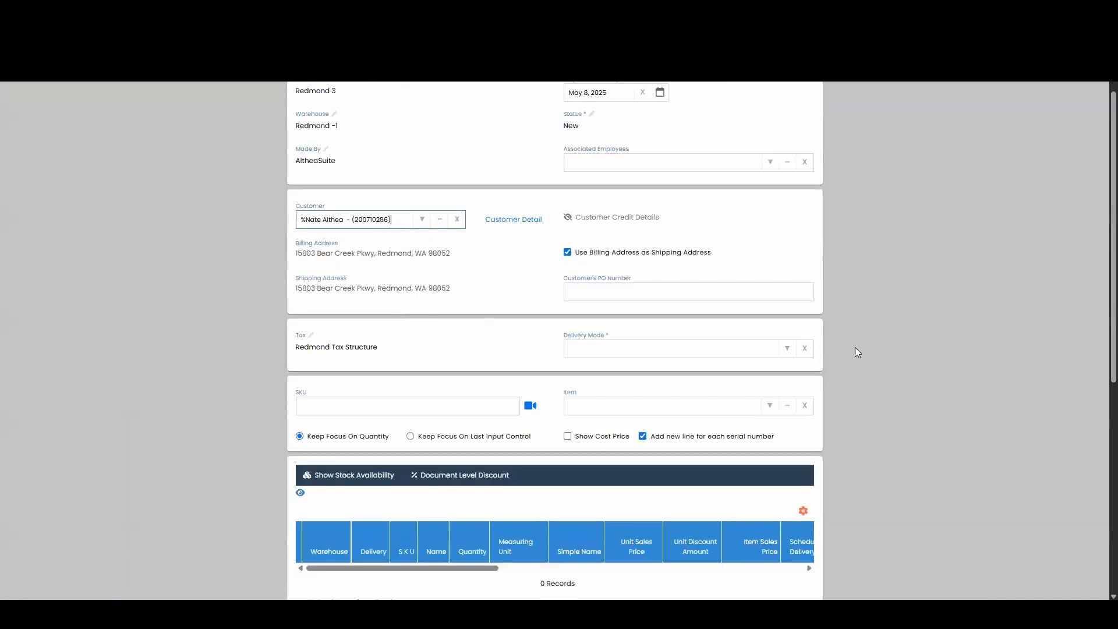
click(788, 349)
click(729, 394)
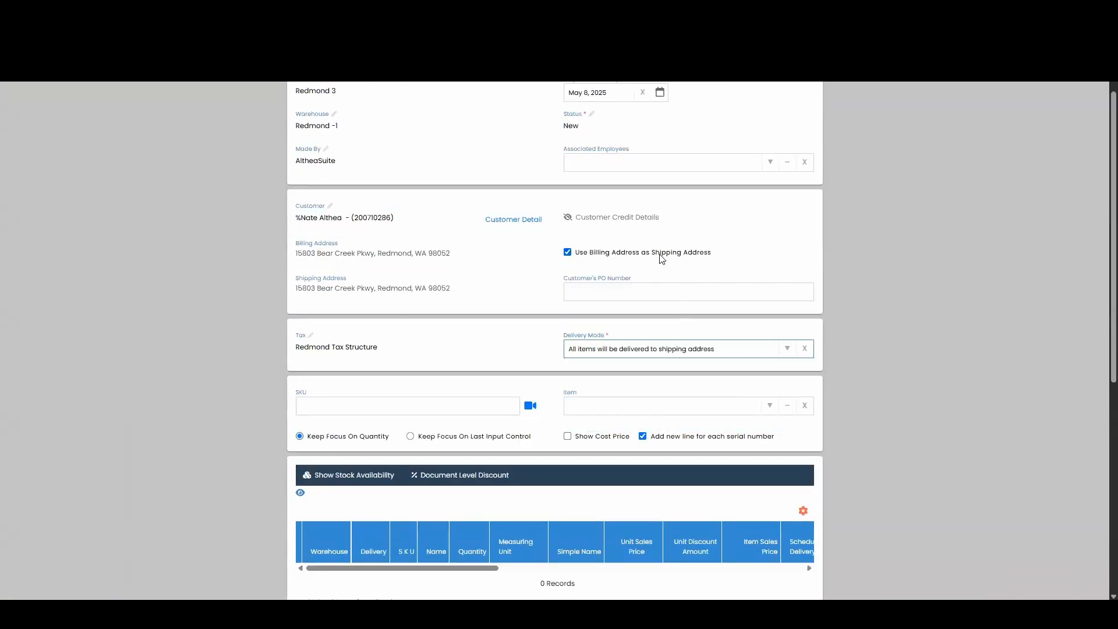
Add the Maytag 27" front load electric steam dryer MED8630HW as the order item
click(669, 348)
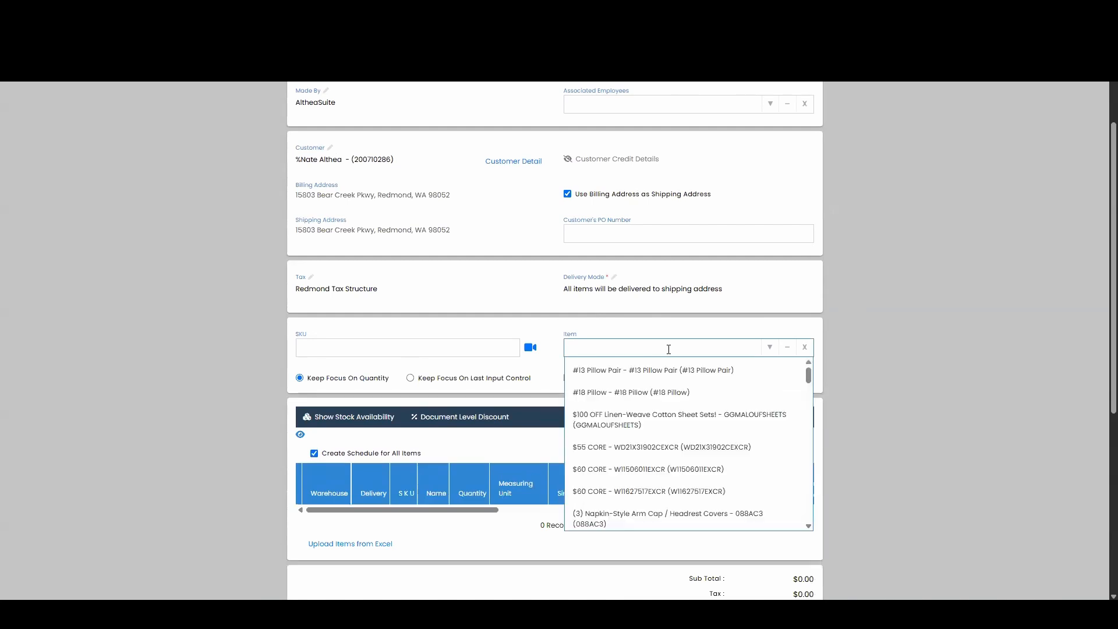
text(MED8630HW)
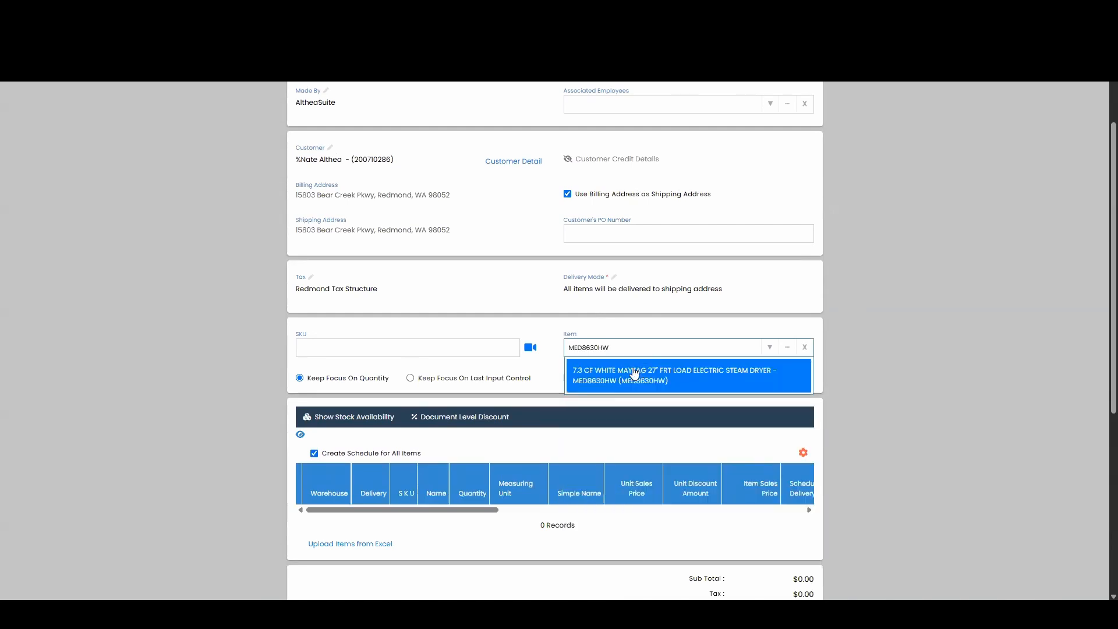
click(637, 371)
Choose the 3 Way Switch, Appliance Delivery, 4' 3 Prong Dryer Cord and Door Reversal Dryer add-ons for the dryer
click(522, 285)
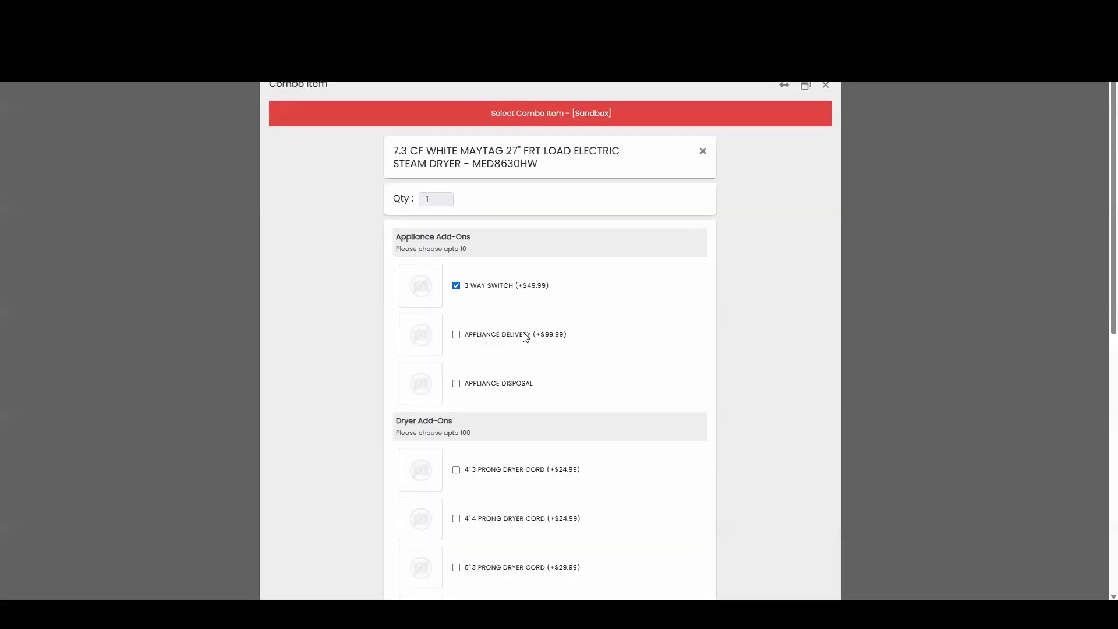
click(527, 337)
scroll(559, 358, down, 2)
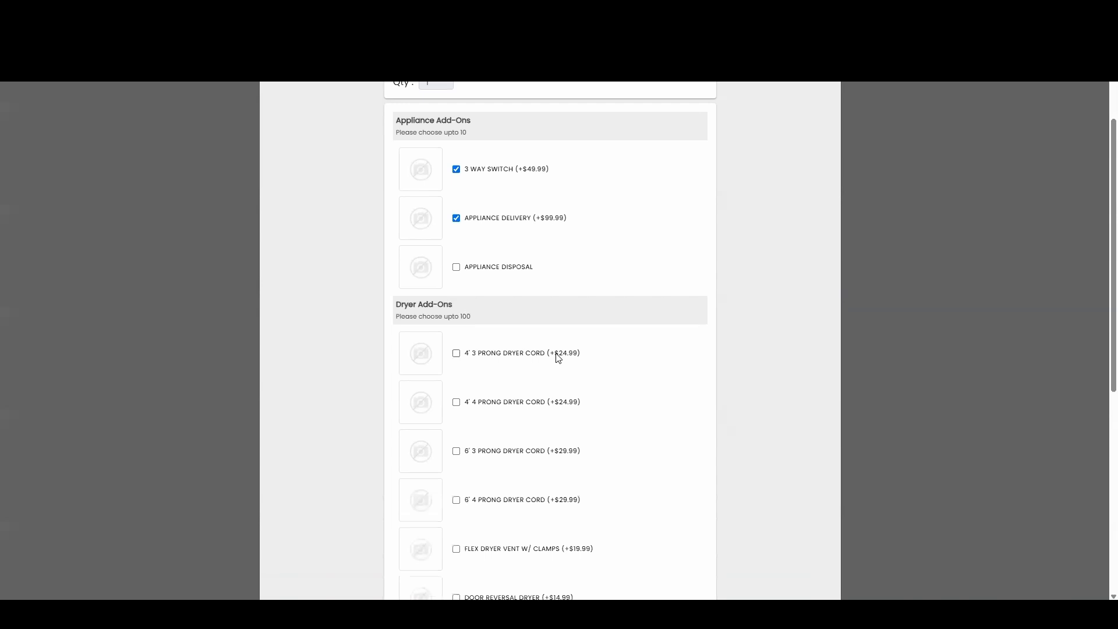
click(558, 357)
scroll(557, 417, down, 2)
click(517, 385)
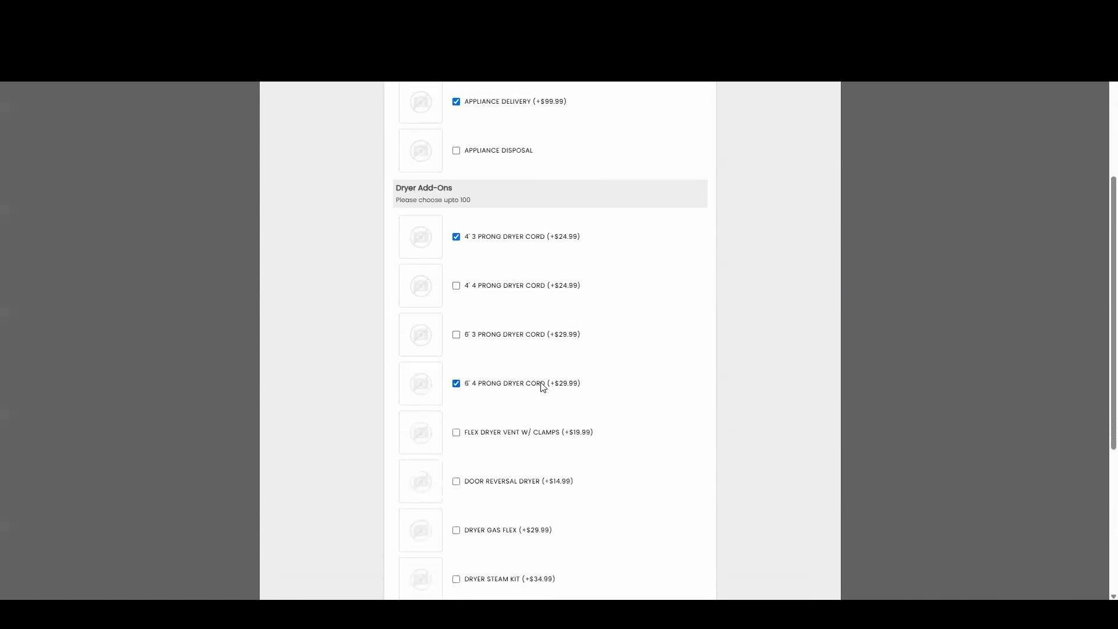
click(542, 385)
scroll(530, 364, down, 2)
click(549, 367)
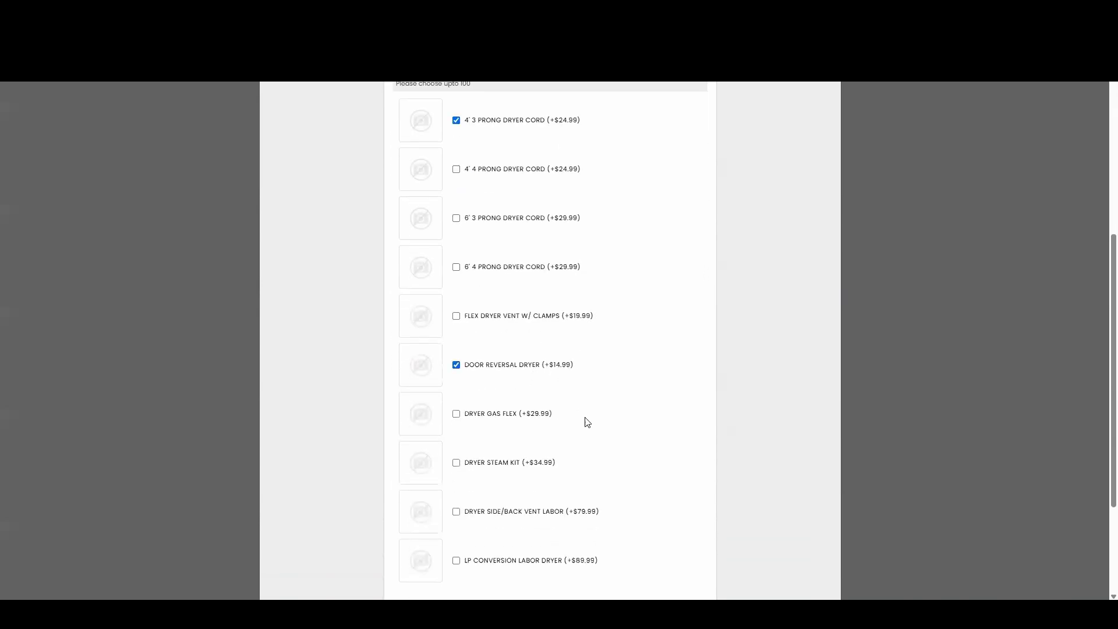
Accept the dryer's add-ons and give it the 5-year extended warranty (T00174)
scroll(587, 422, down, 3)
click(694, 522)
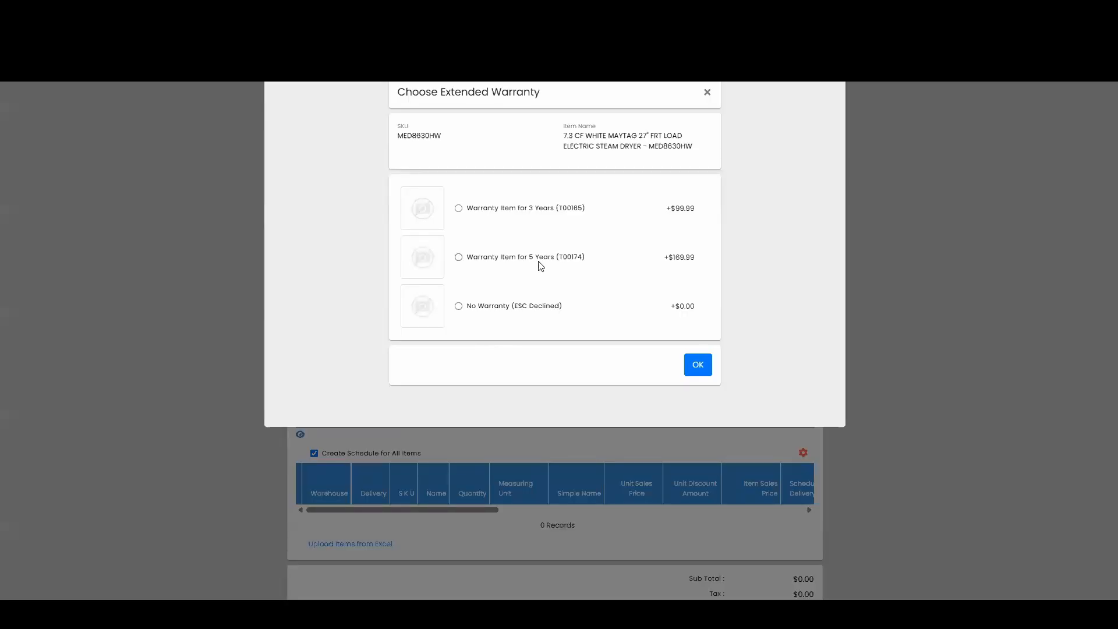
click(540, 262)
click(697, 364)
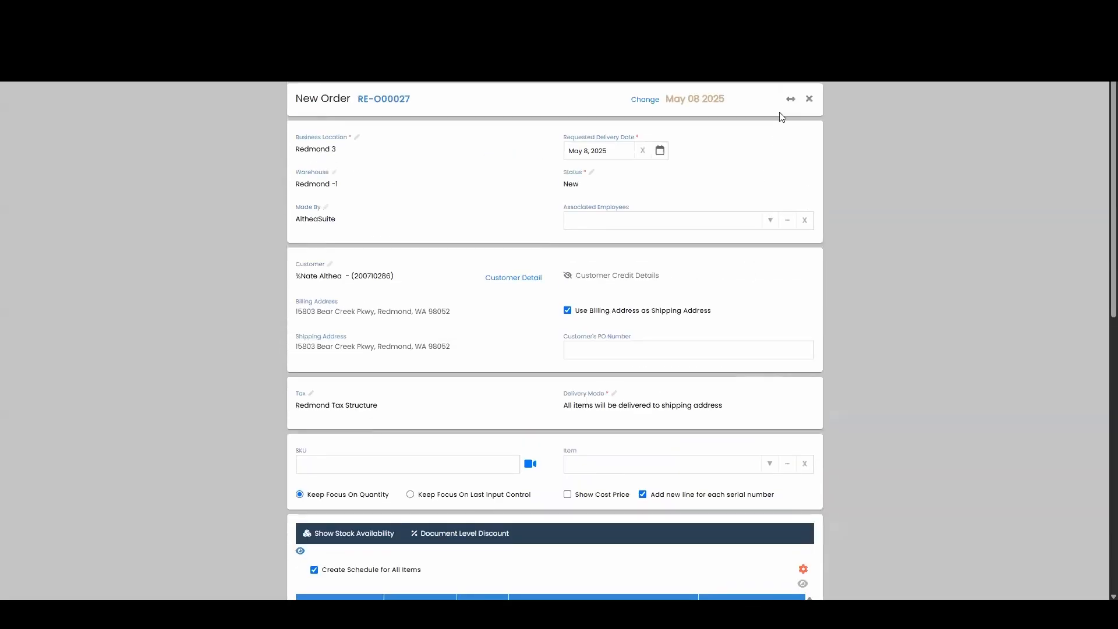
Widen the order form and expand the item table to show all order lines from the Warehouse column onward
click(791, 99)
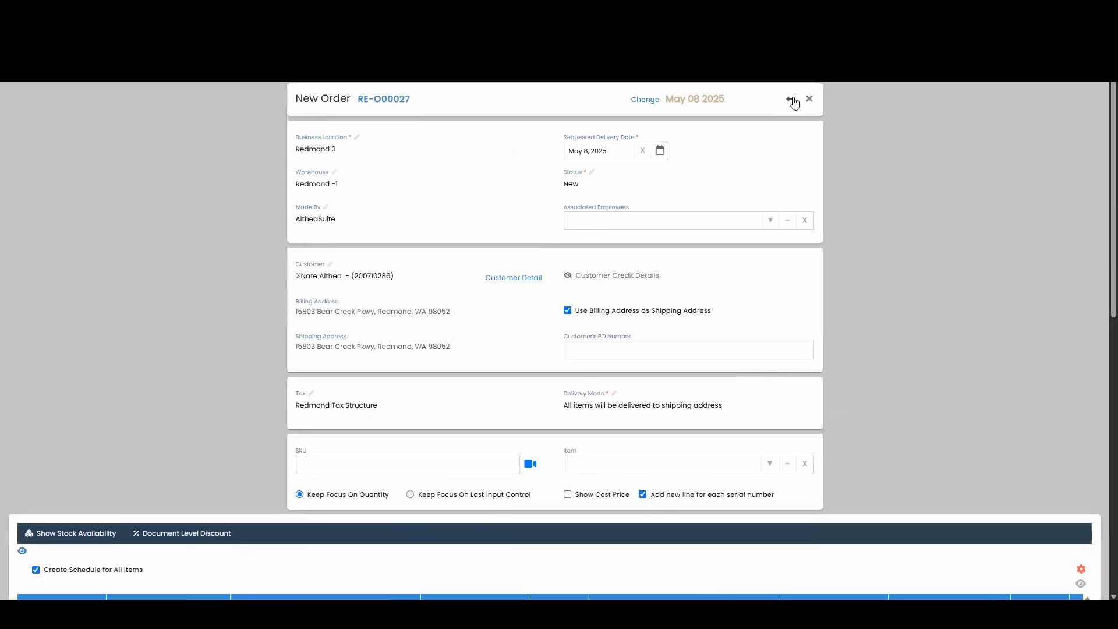
scroll(856, 209, down, 4)
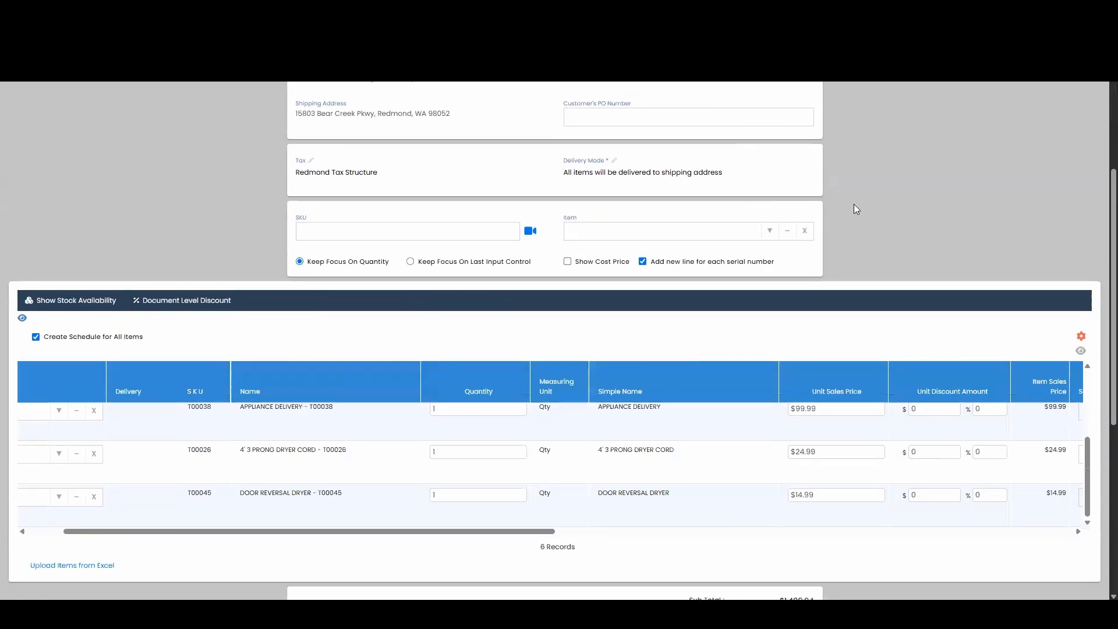
click(1082, 351)
scroll(295, 542, down, 3)
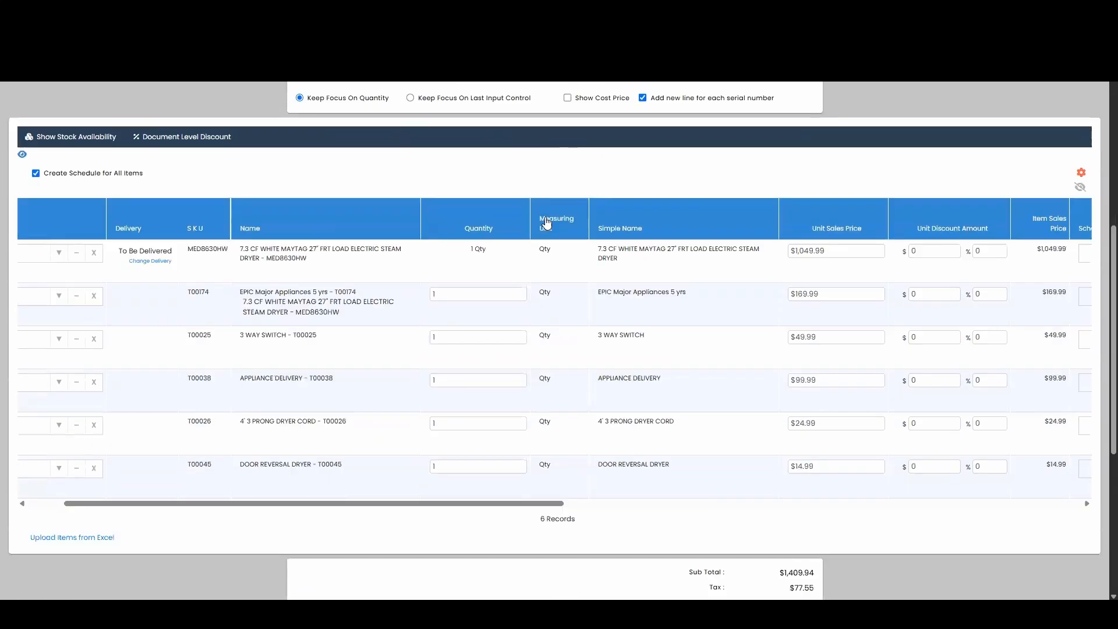
drag(312, 493, 276, 493)
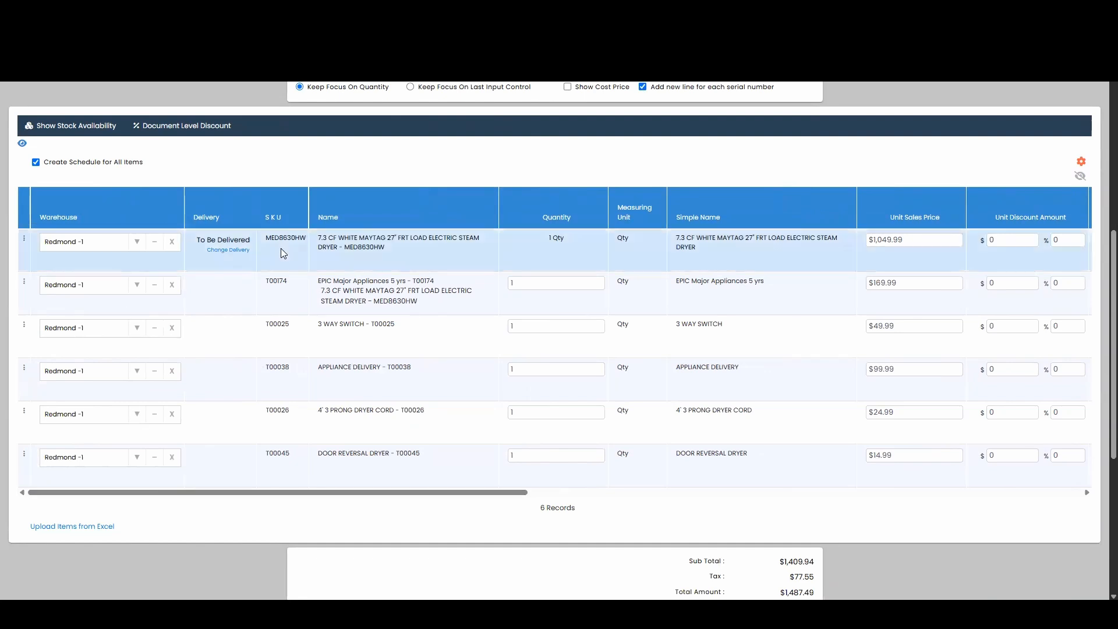
Add an exchange for the MED8630HW dryer line and review the resulting pickup line across the table
click(24, 239)
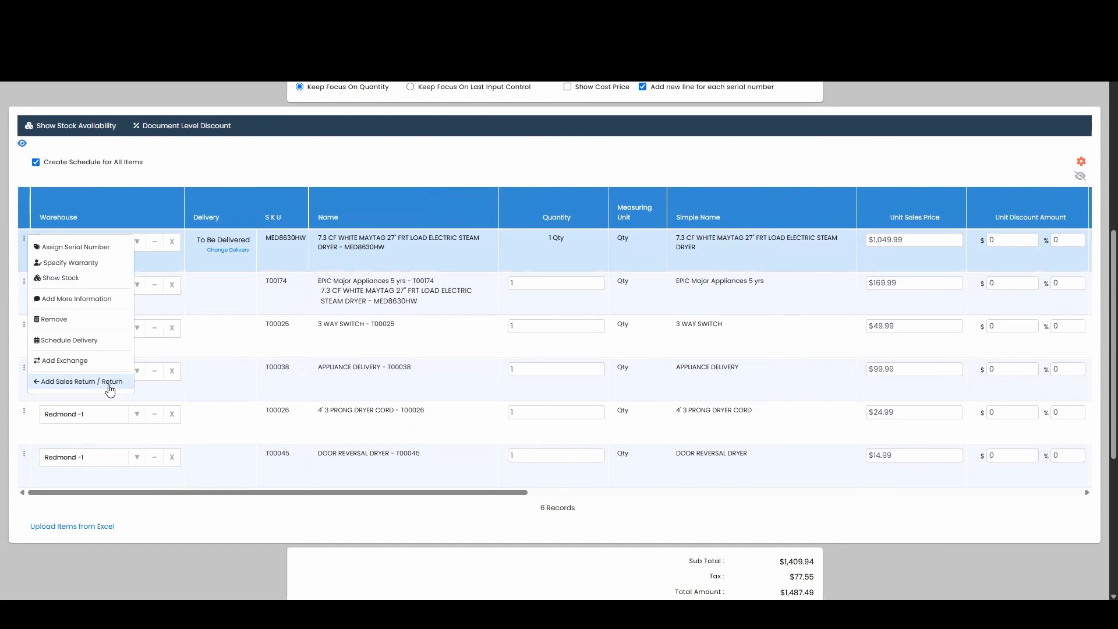
click(65, 361)
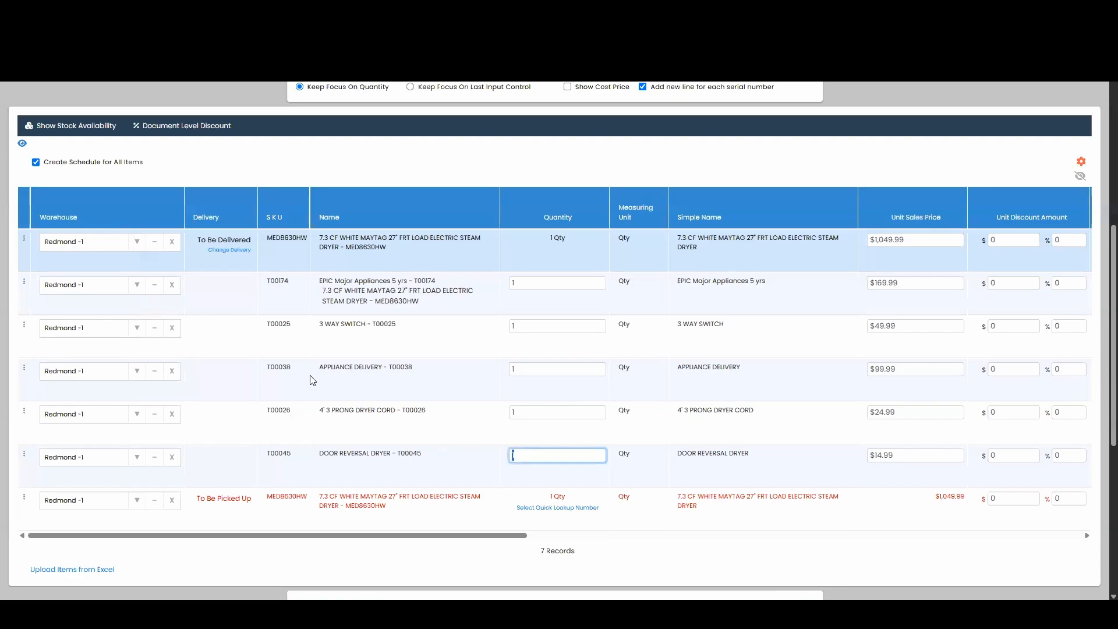
scroll(443, 378, down, 3)
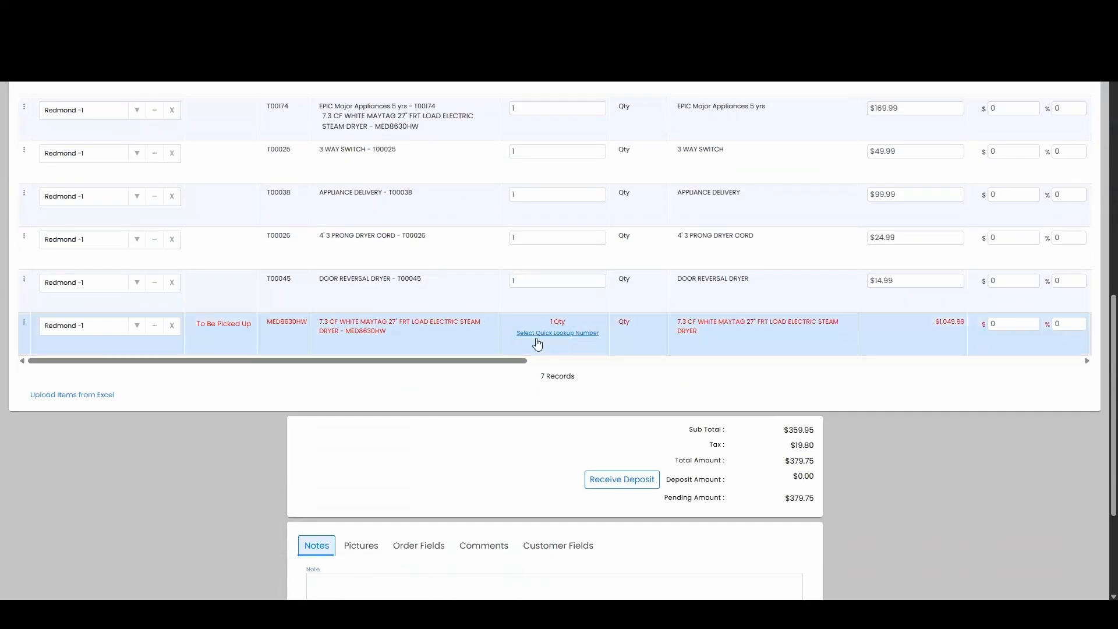
scroll(432, 345, up, 1)
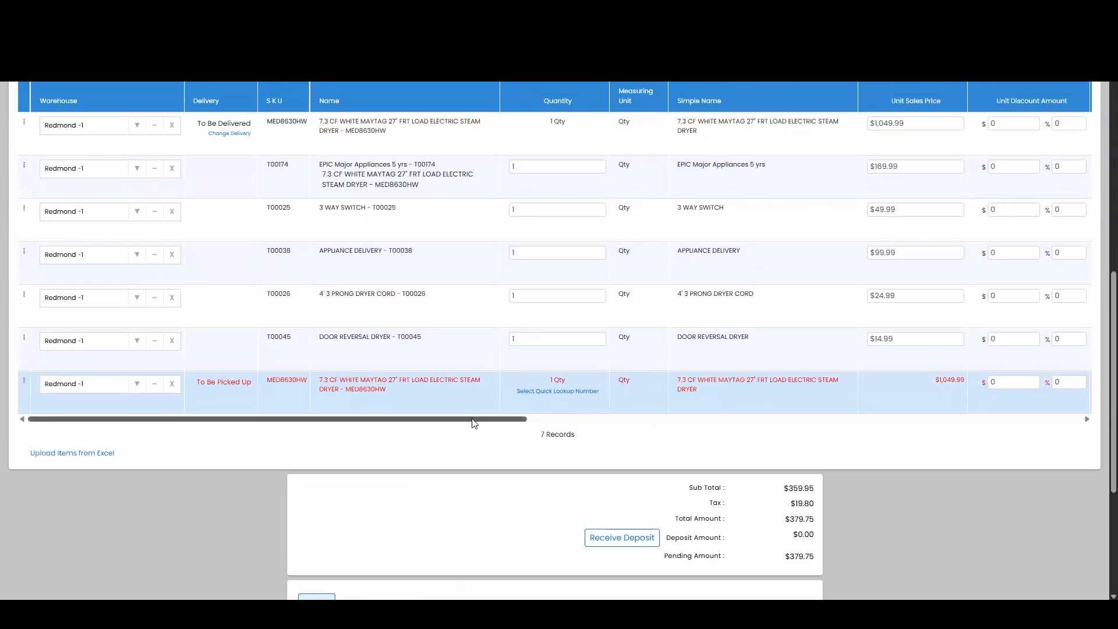
drag(473, 419, 571, 429)
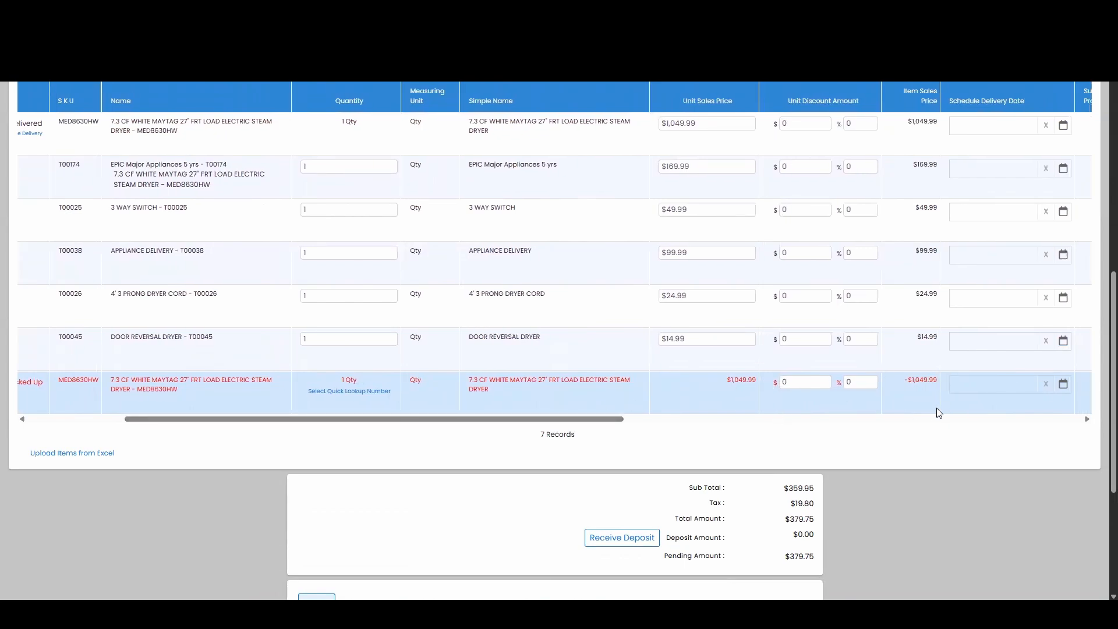
drag(412, 417, 225, 411)
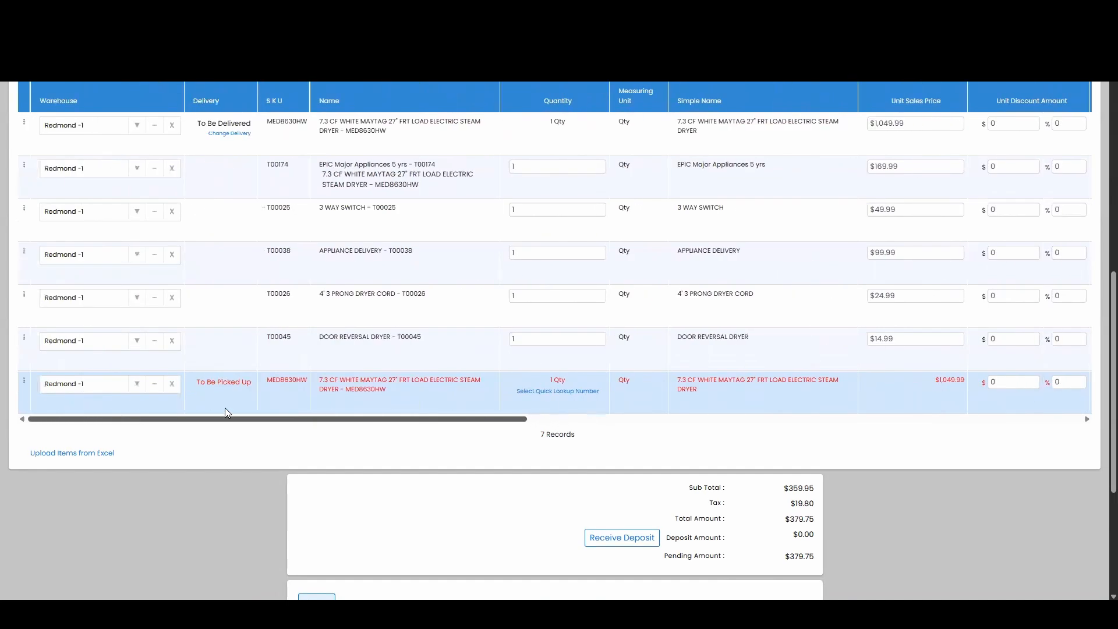
Link the dryer's pickup line to the previously sold unit with quick lookup number KYQ4
click(560, 391)
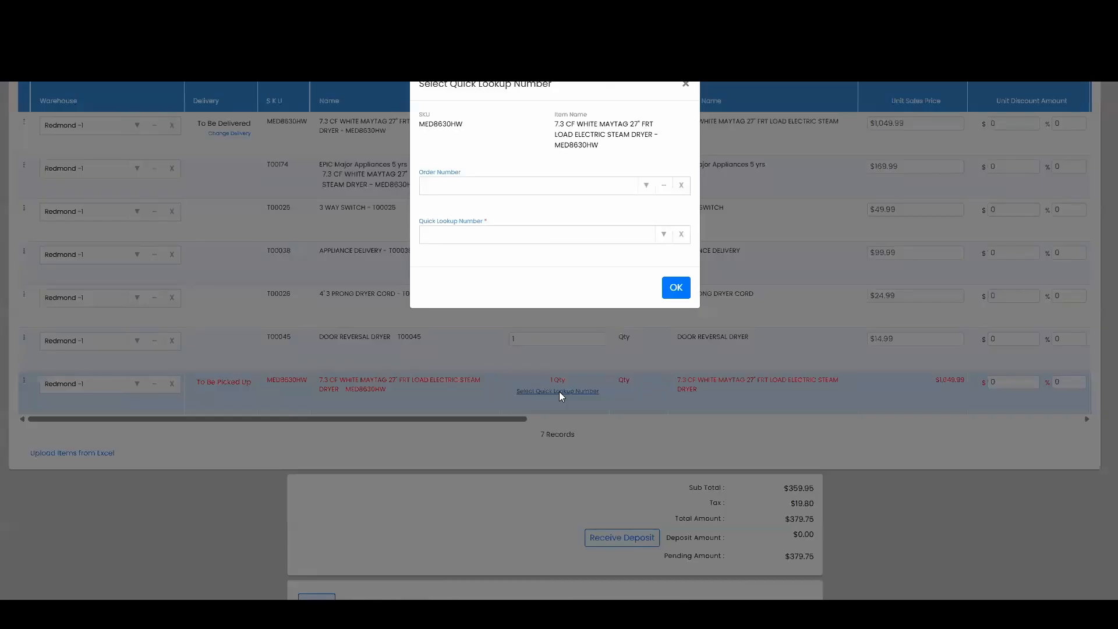
click(459, 181)
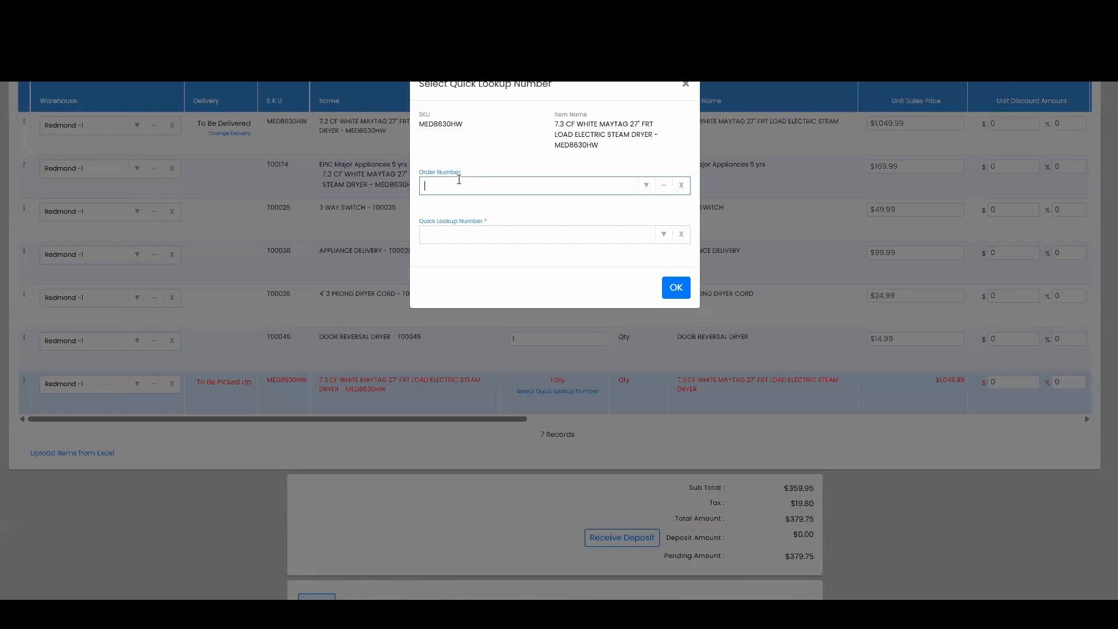
click(502, 231)
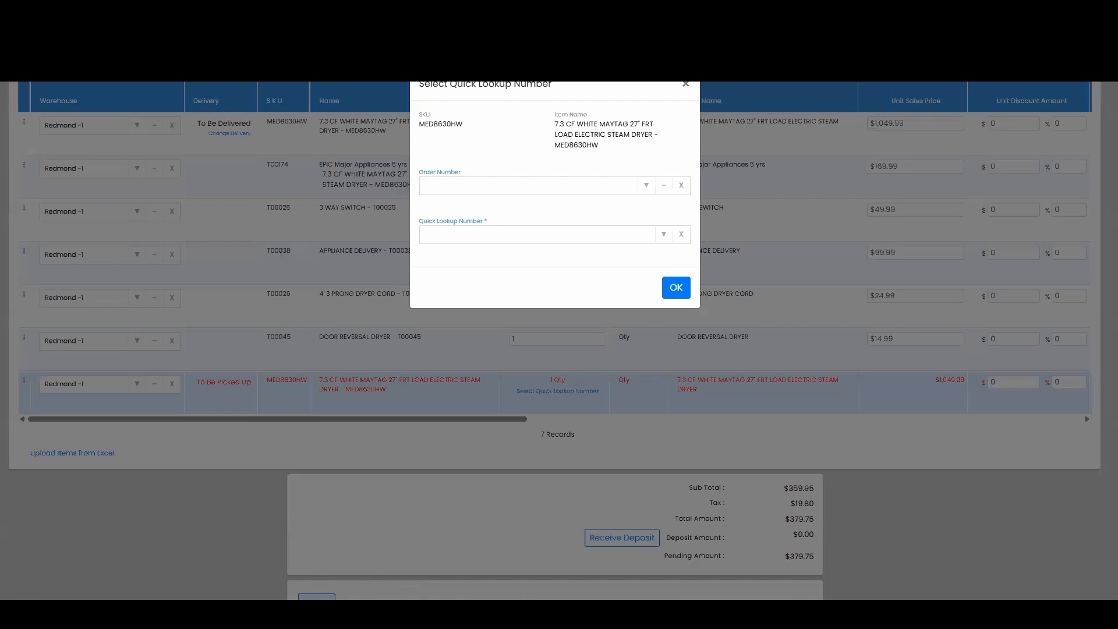
click(476, 234)
text(KYQ4)
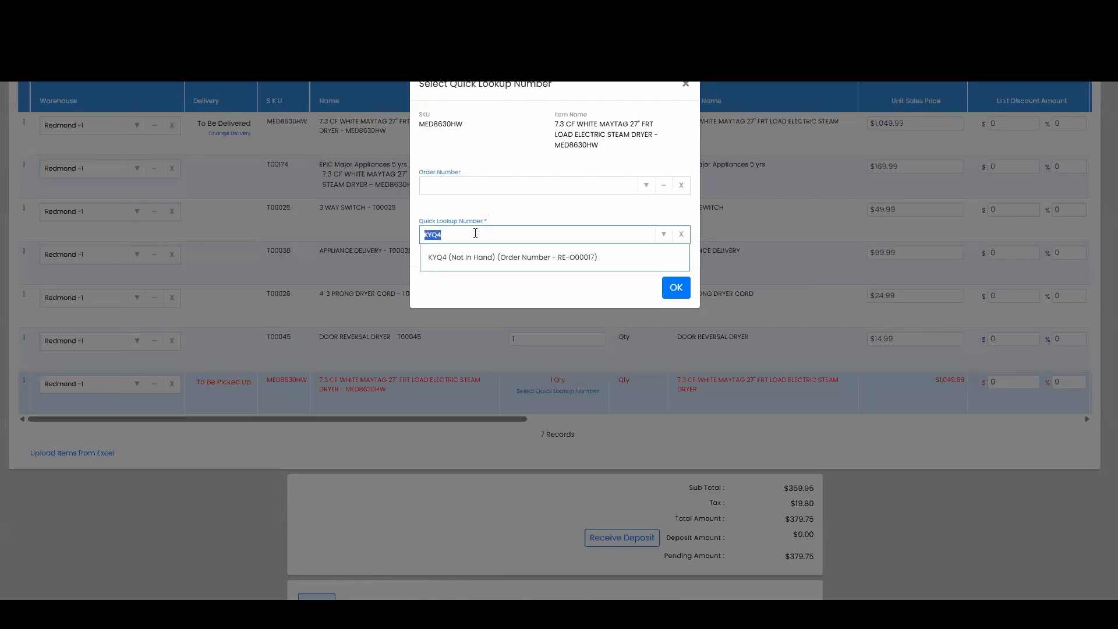
click(500, 261)
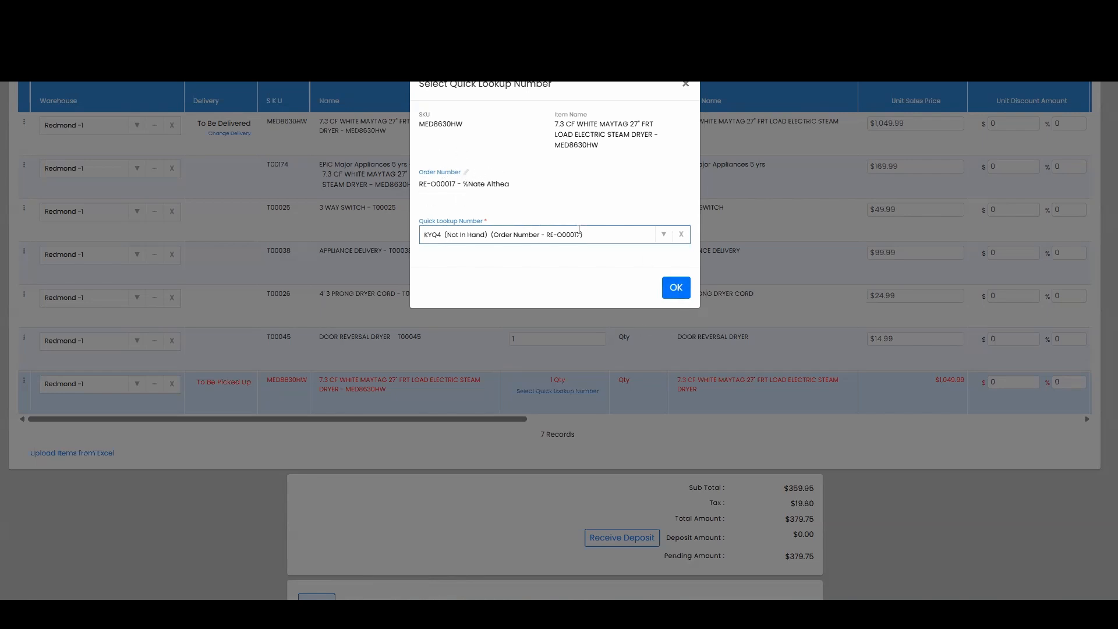
click(677, 288)
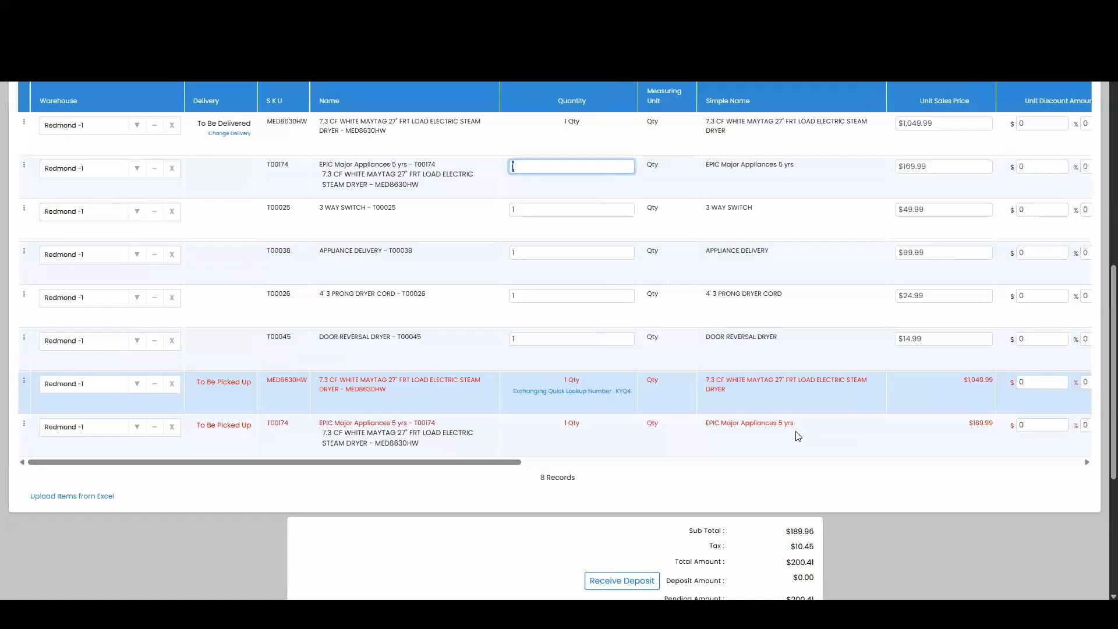
click(754, 433)
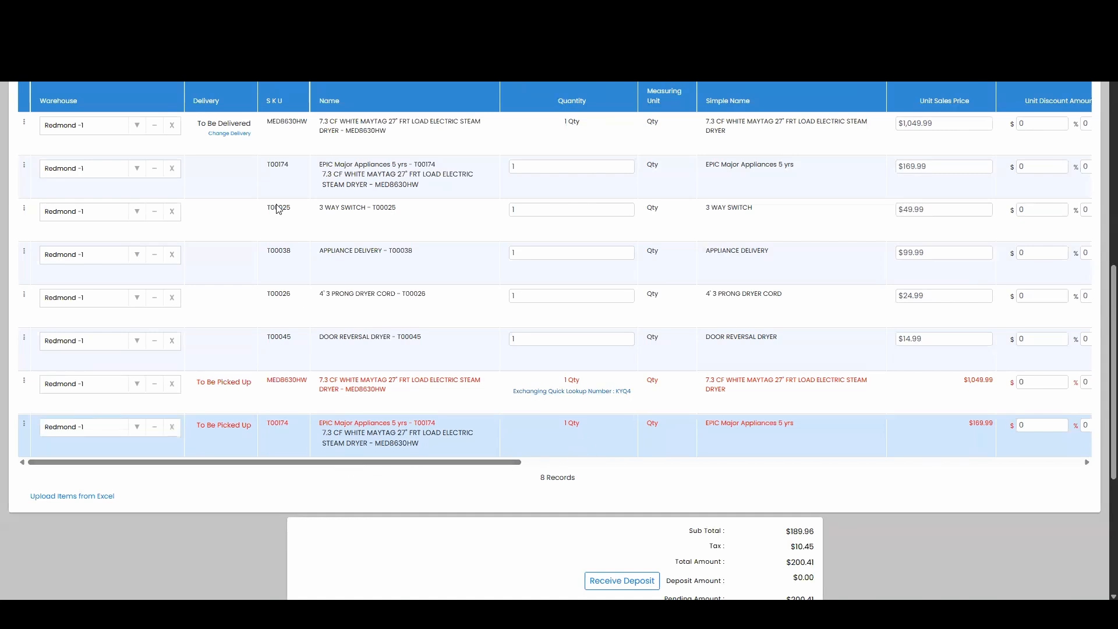
click(300, 138)
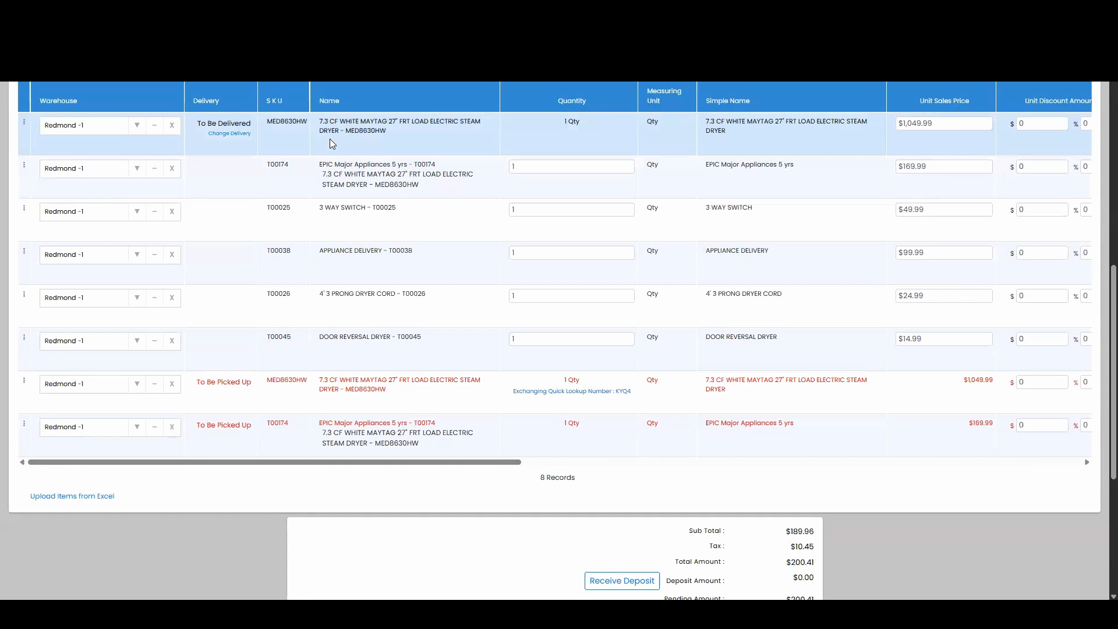
click(333, 400)
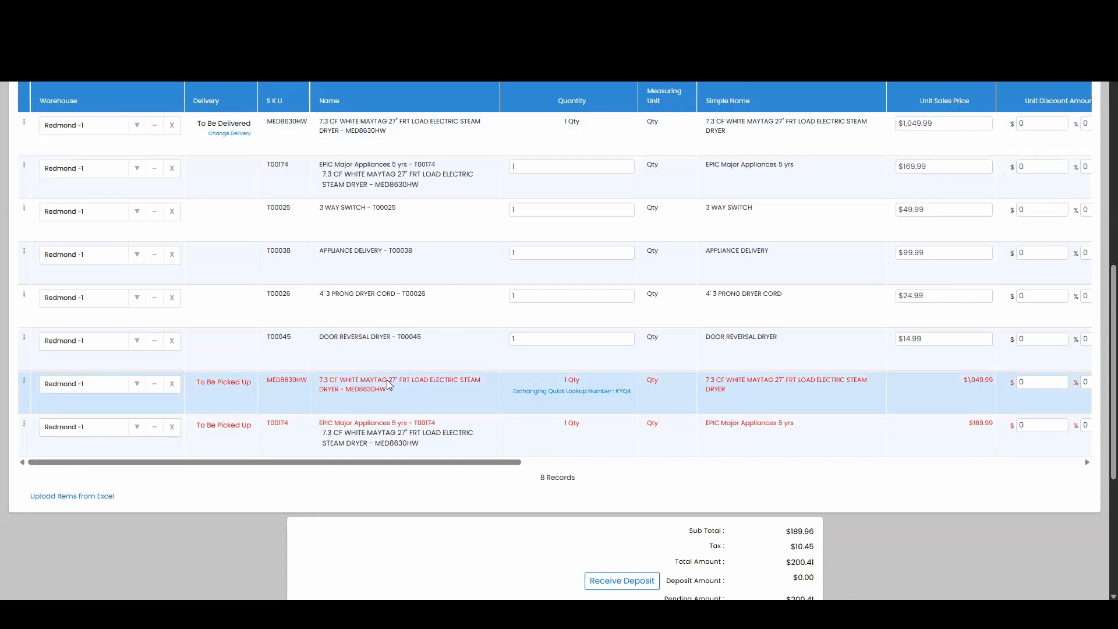
click(283, 140)
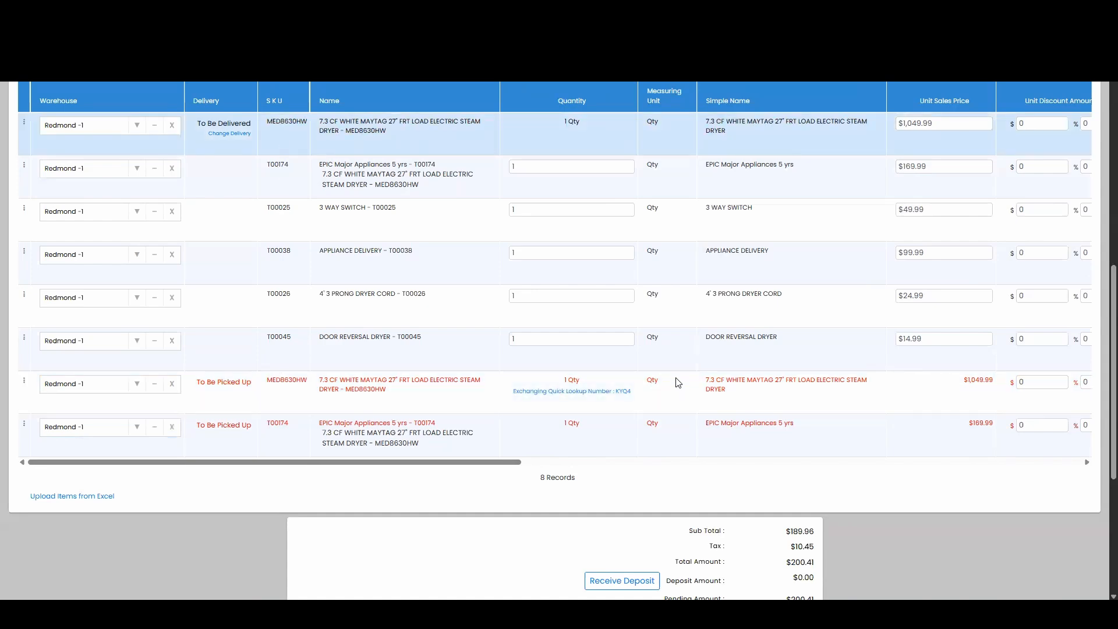
Create the exchange order, accepting the permanent change to the original order and leaving the serial numbers blank
scroll(676, 382, down, 5)
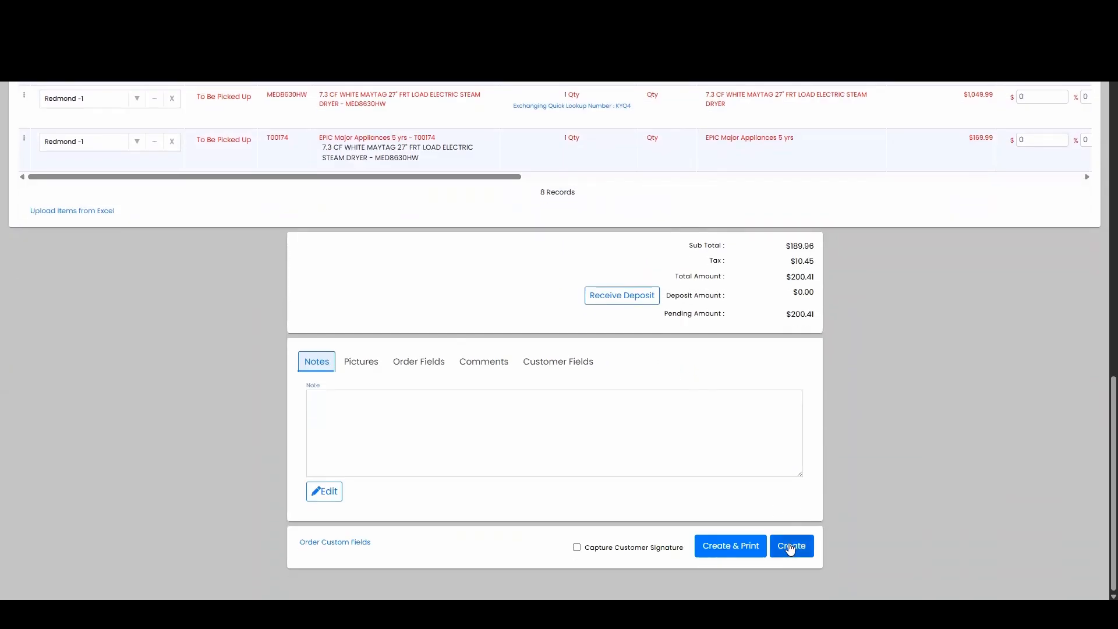
click(792, 547)
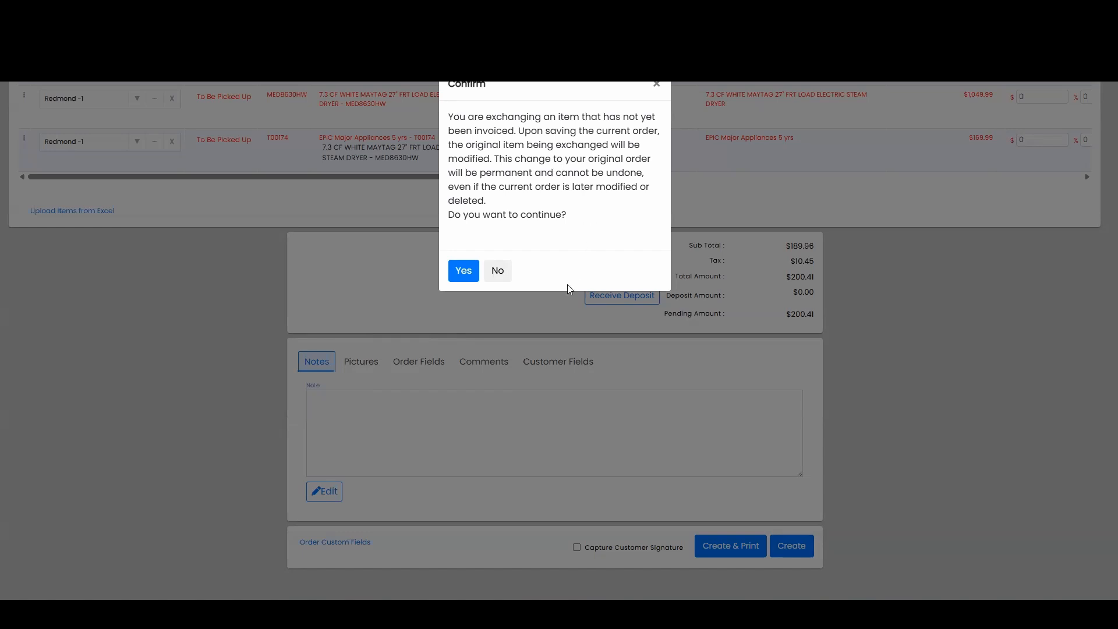
click(464, 271)
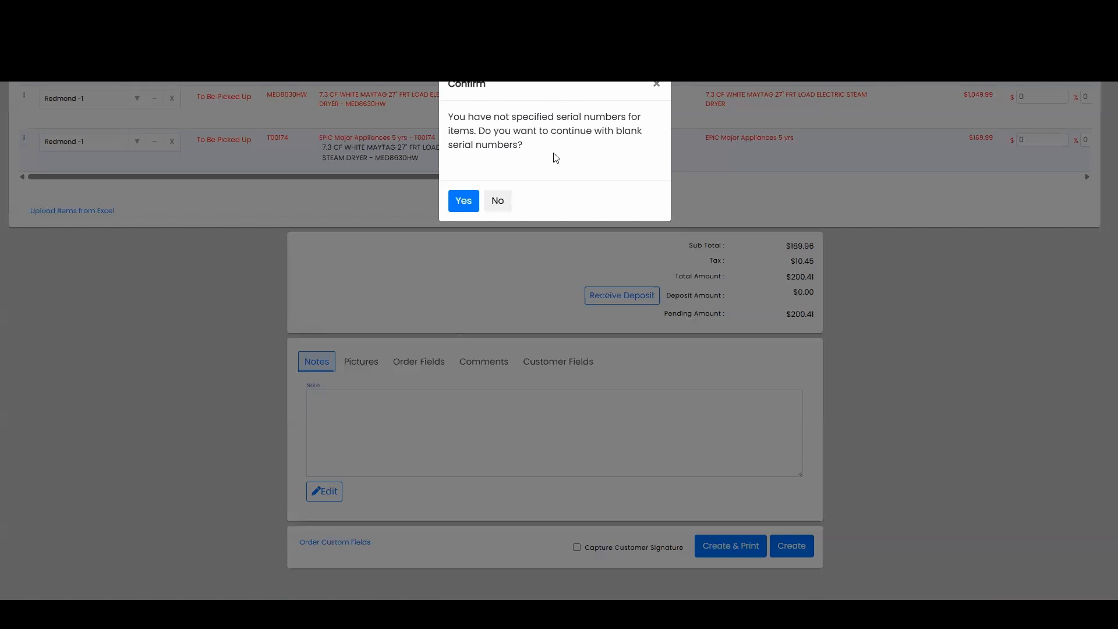
click(464, 200)
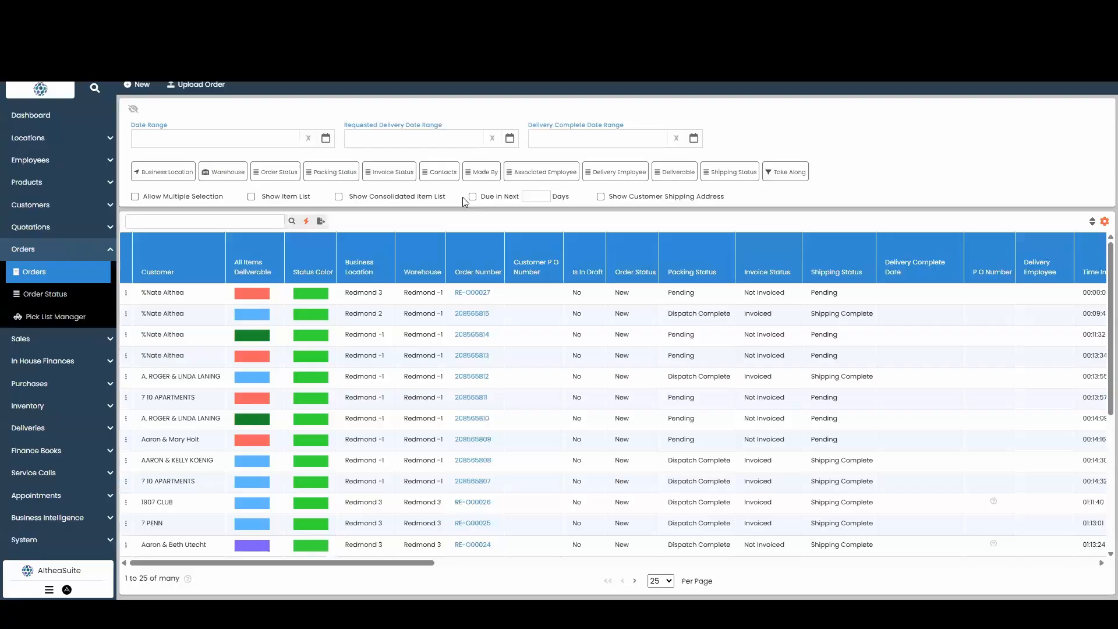
Copy the new order's number from the order list and search the pending deliveries for it
drag(493, 294, 454, 294)
right_click(466, 295)
click(483, 307)
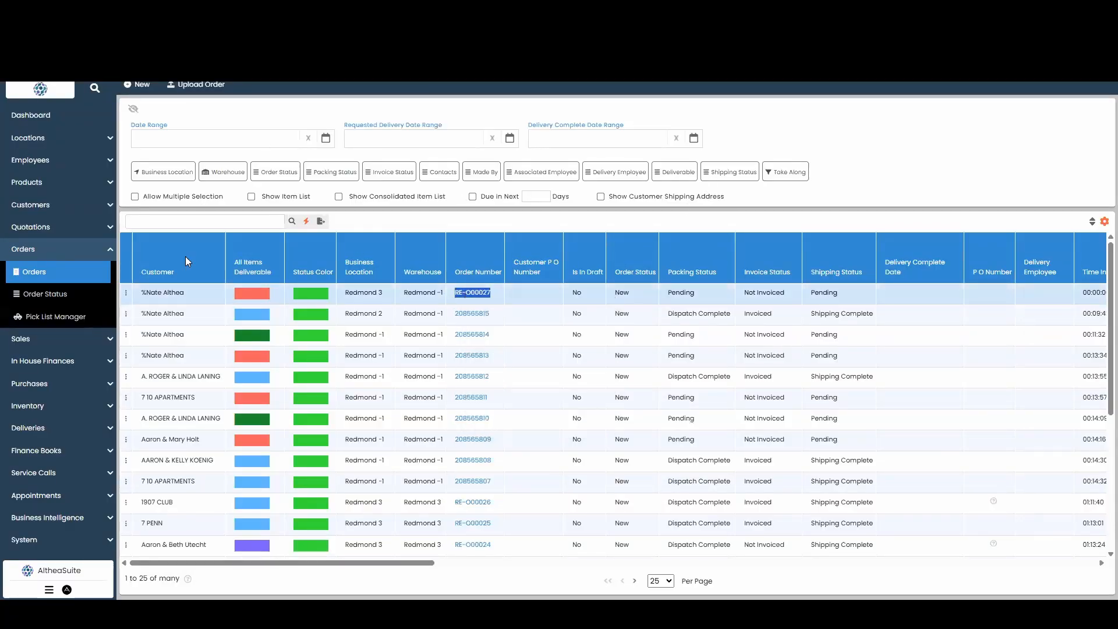
click(71, 253)
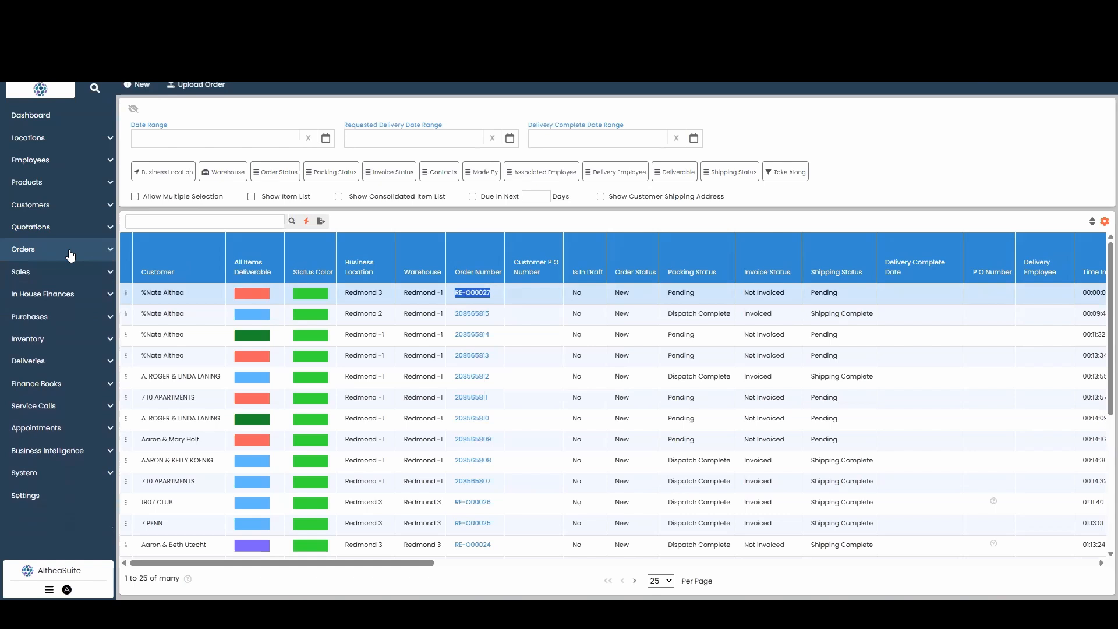
click(74, 366)
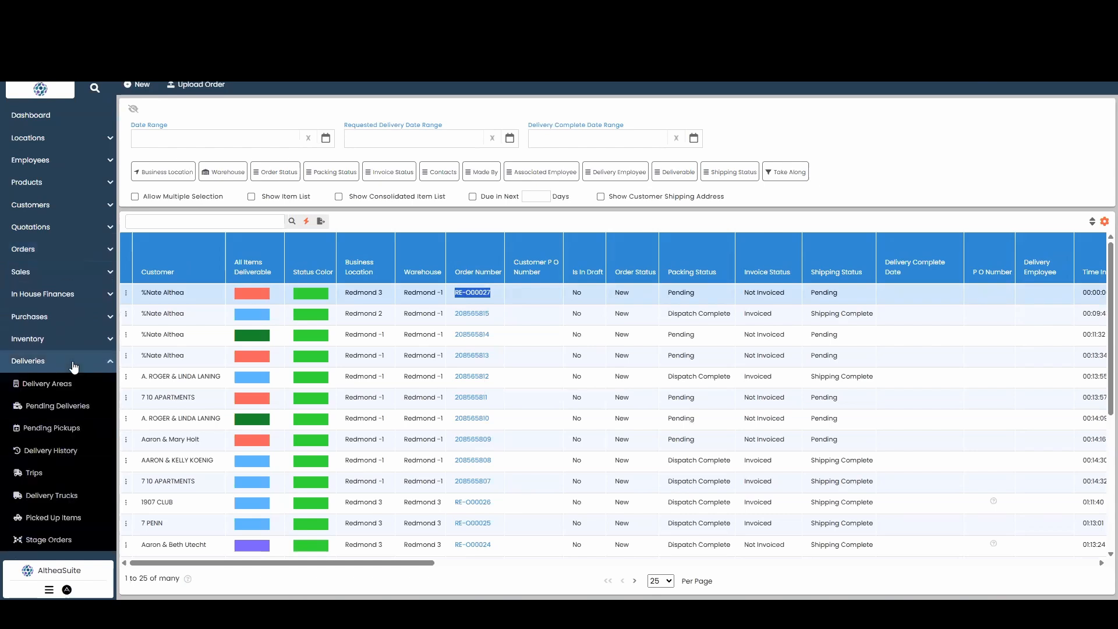
click(78, 406)
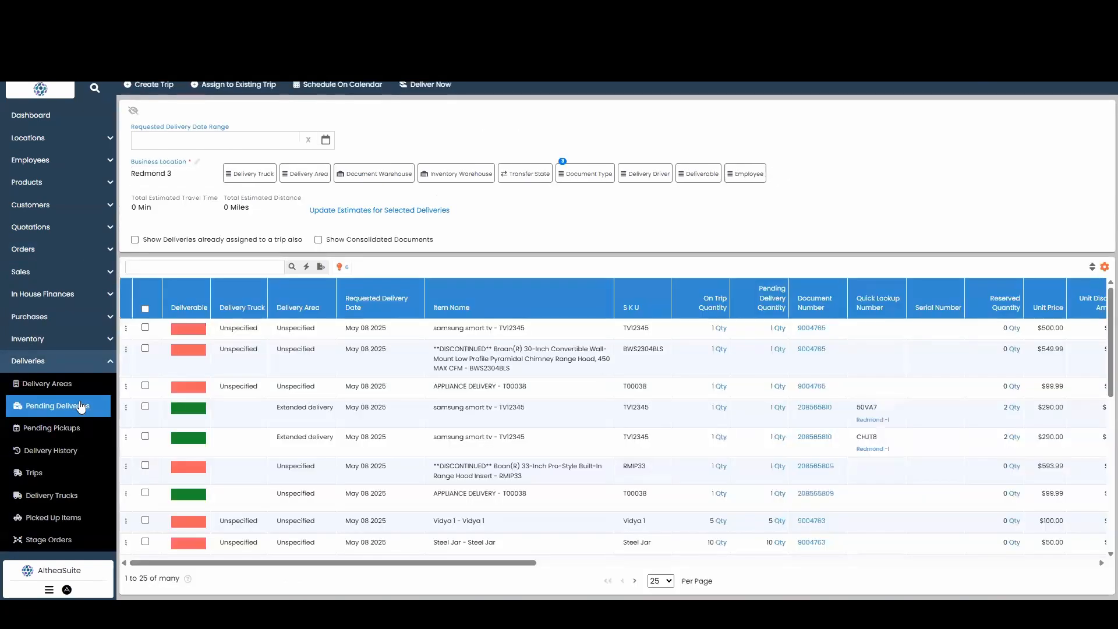
click(200, 267)
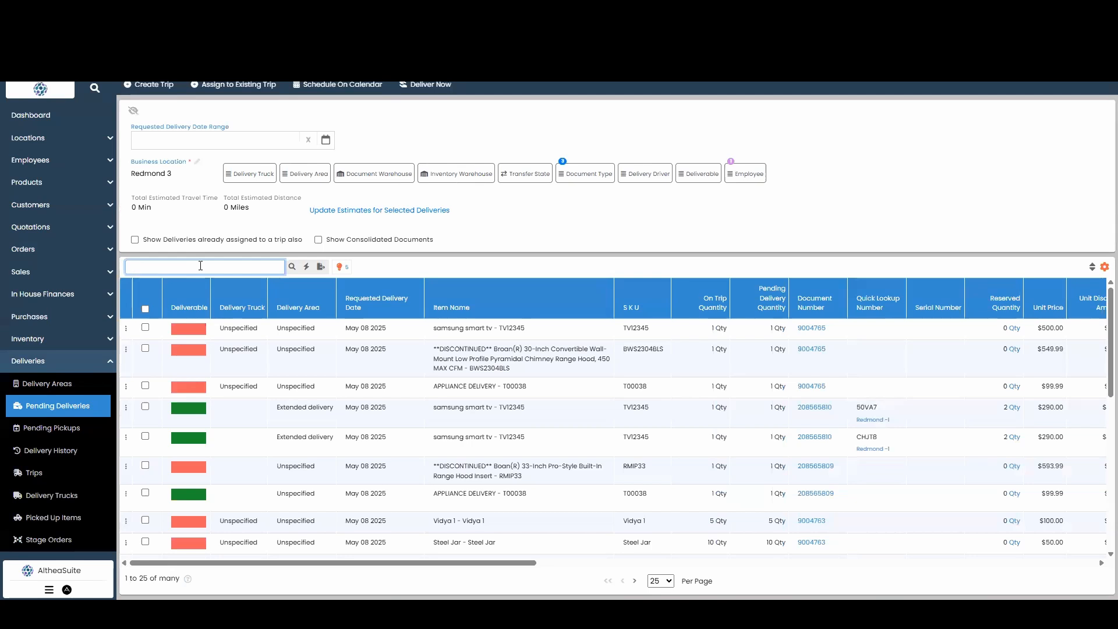
key(ctrl+v)
key(Return)
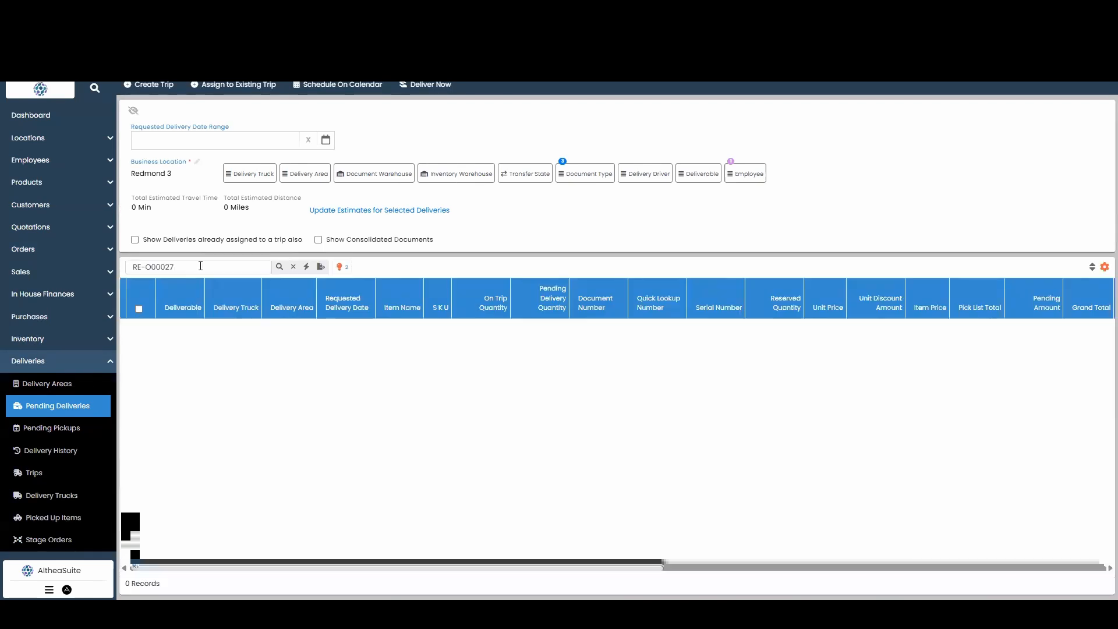
click(281, 268)
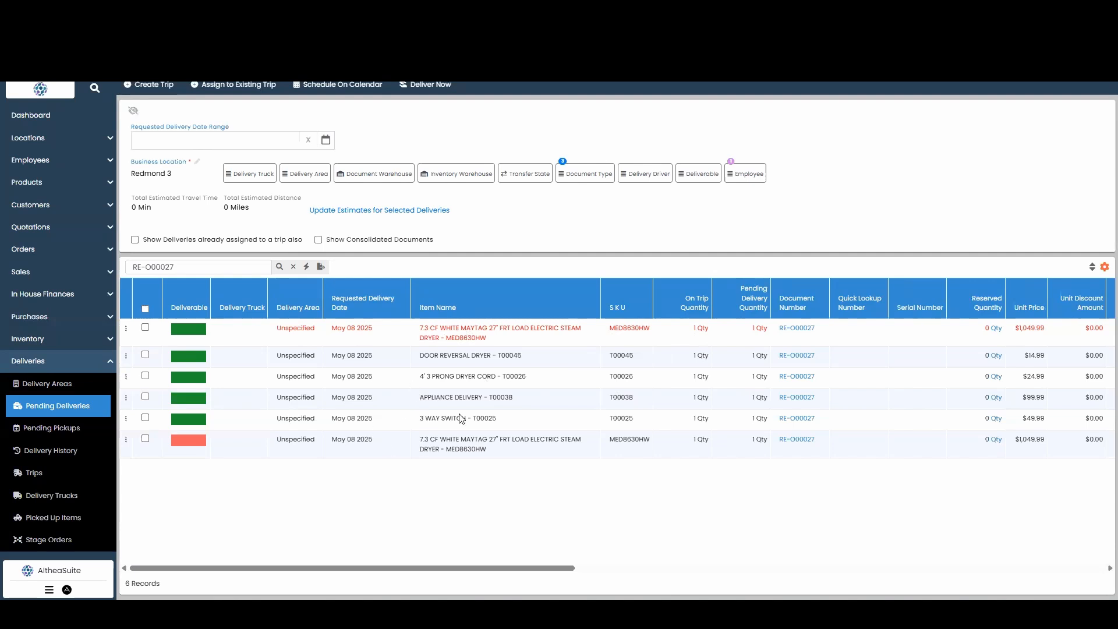
Select all pending lines of the exchange order and create a delivery schedule on the 65 AM truck for May 8, 2025
click(131, 326)
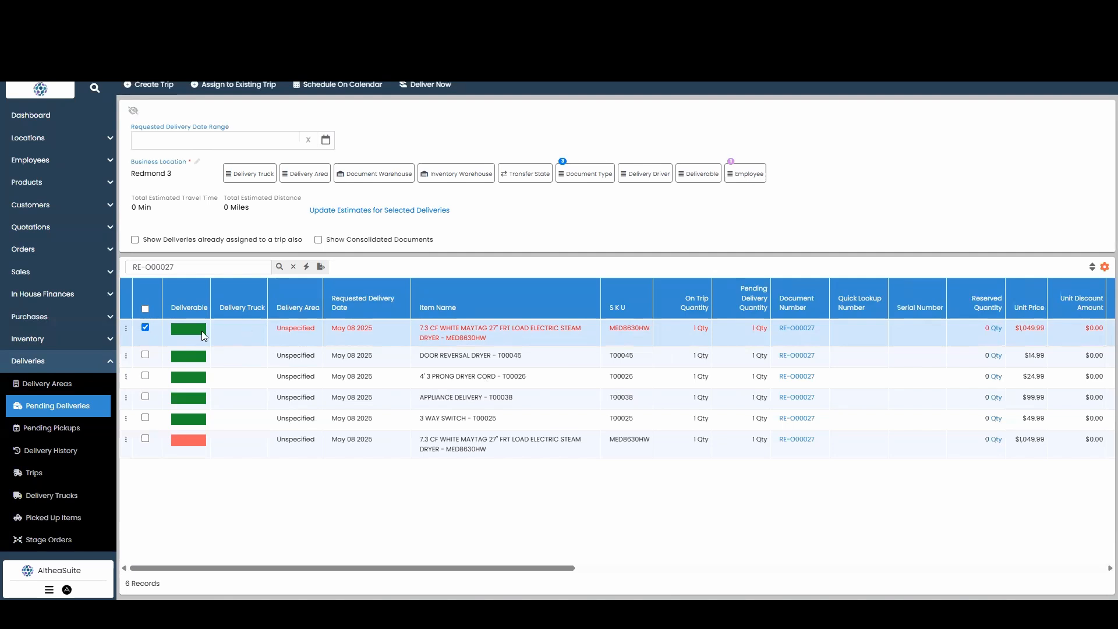
click(145, 309)
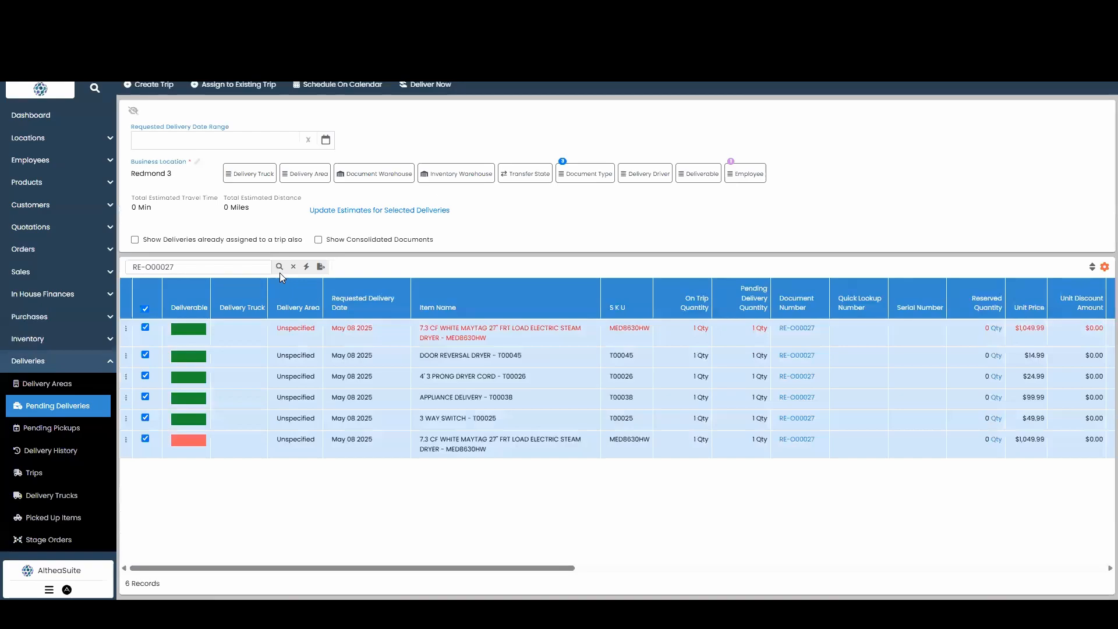
click(333, 87)
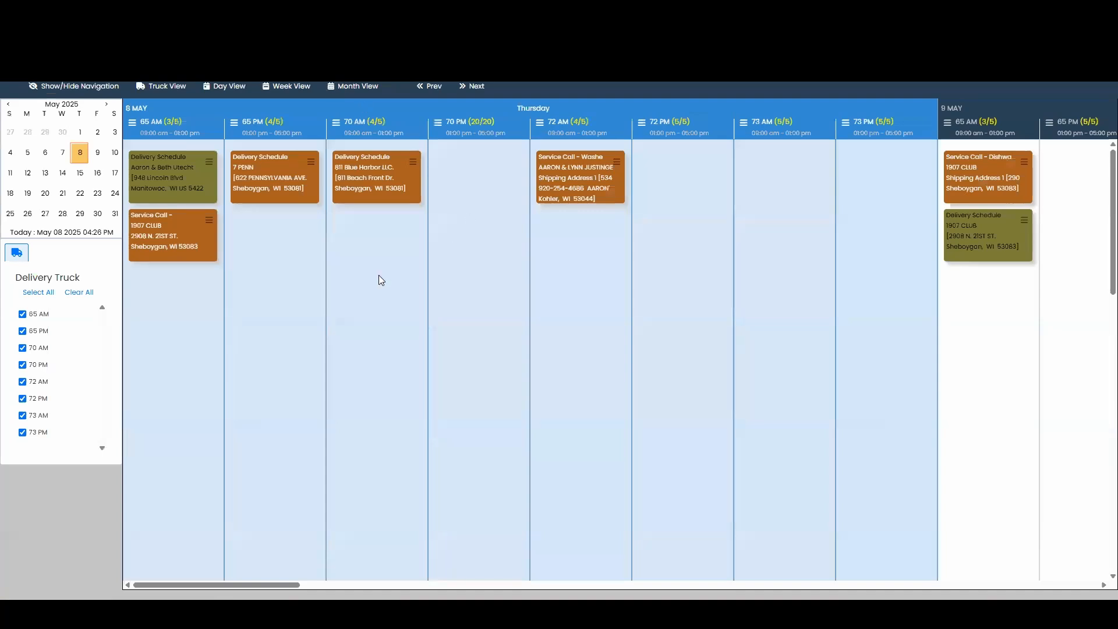
right_click(139, 281)
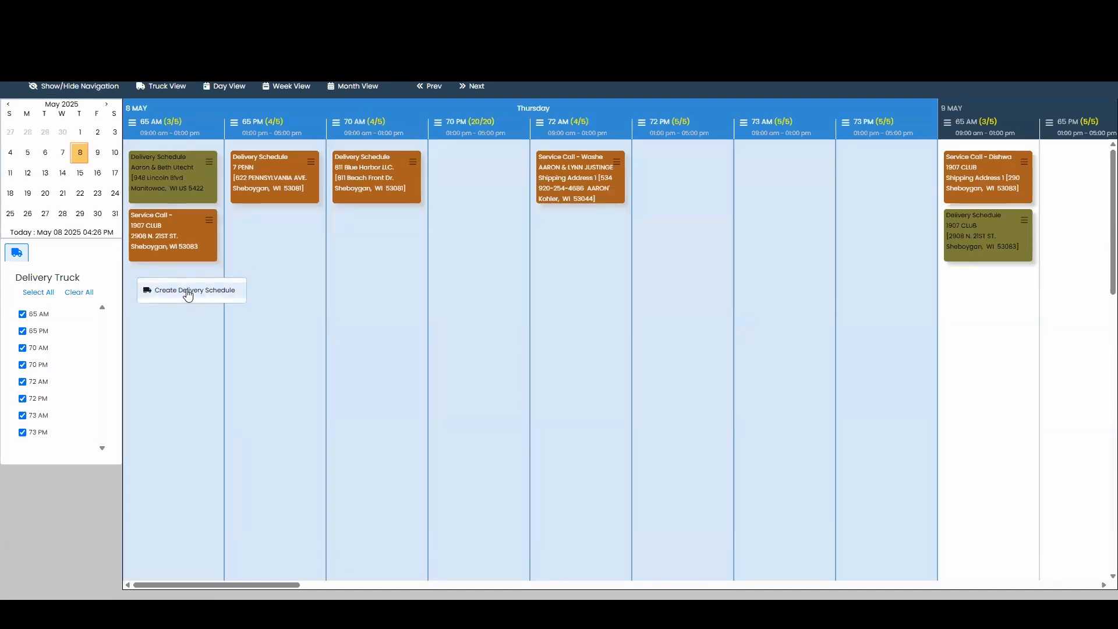
click(187, 290)
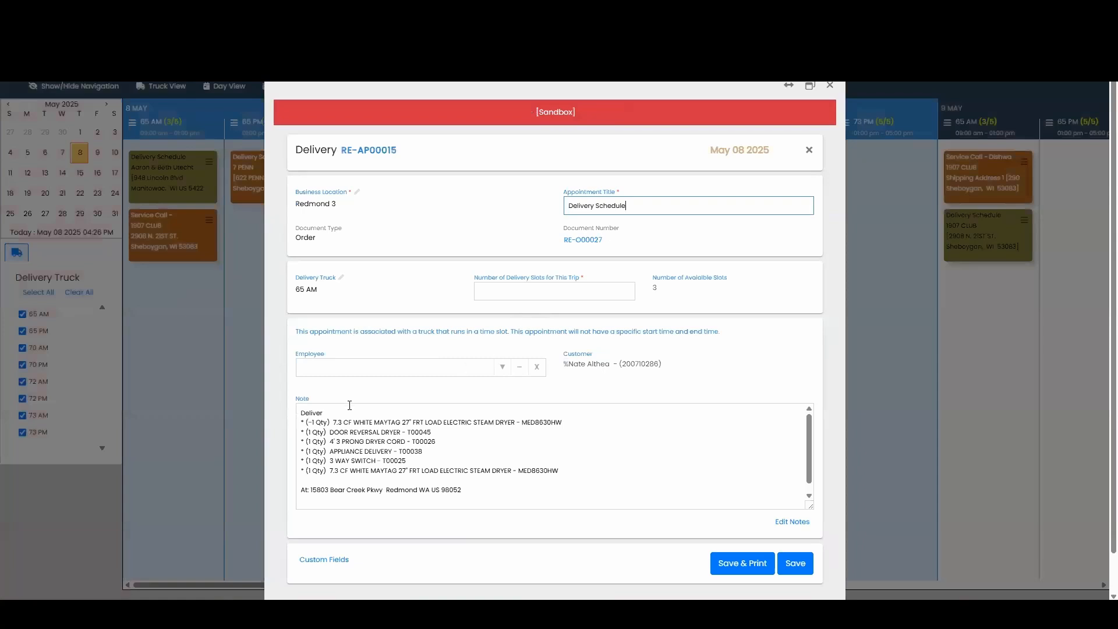
Review the item list in the delivery note, set the number of delivery slots to 1 and save the appointment
drag(561, 422, 312, 426)
click(337, 432)
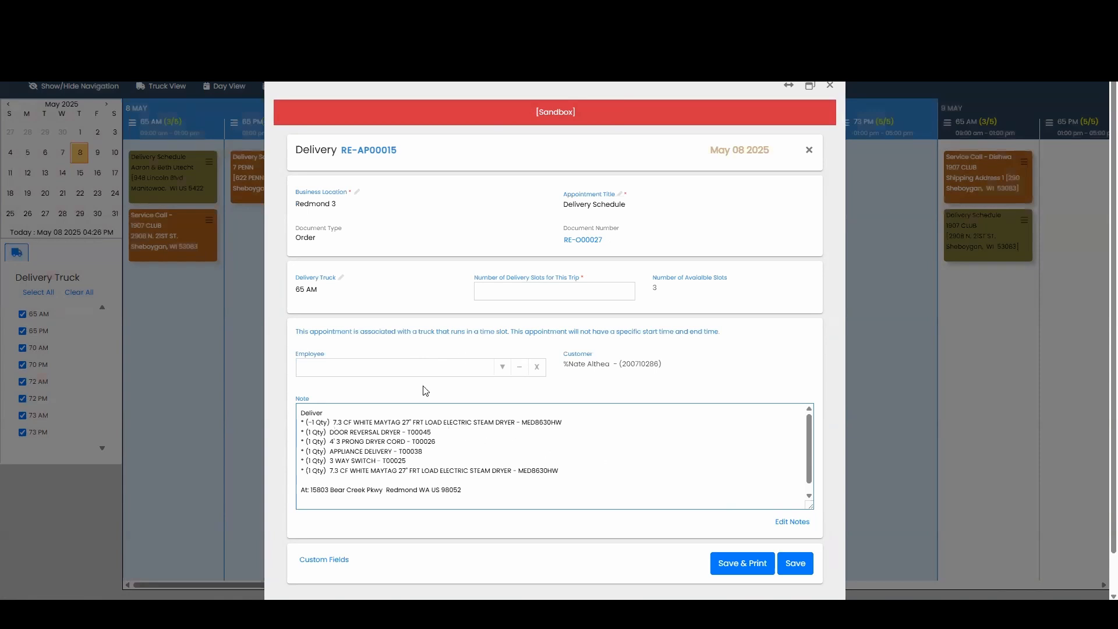
click(555, 294)
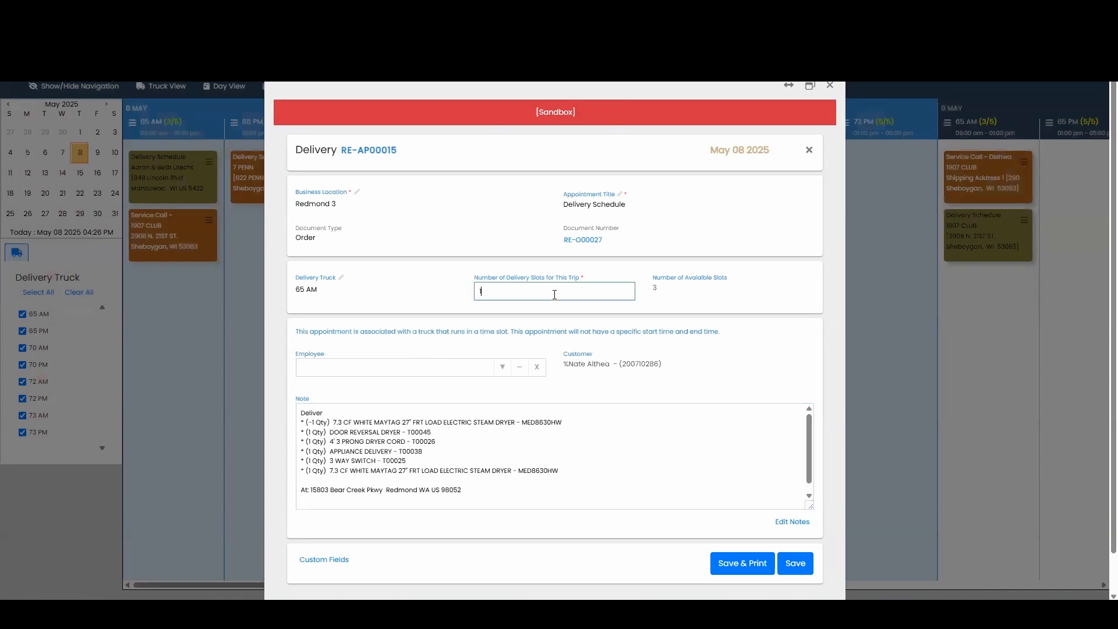
click(541, 254)
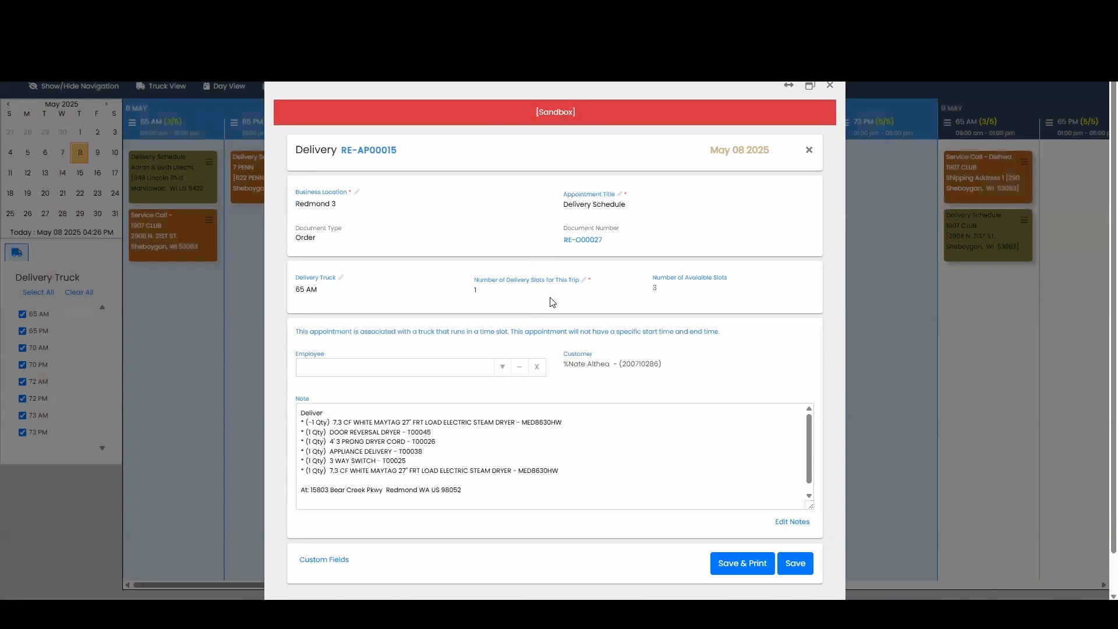
scroll(553, 302, down, 1)
click(802, 524)
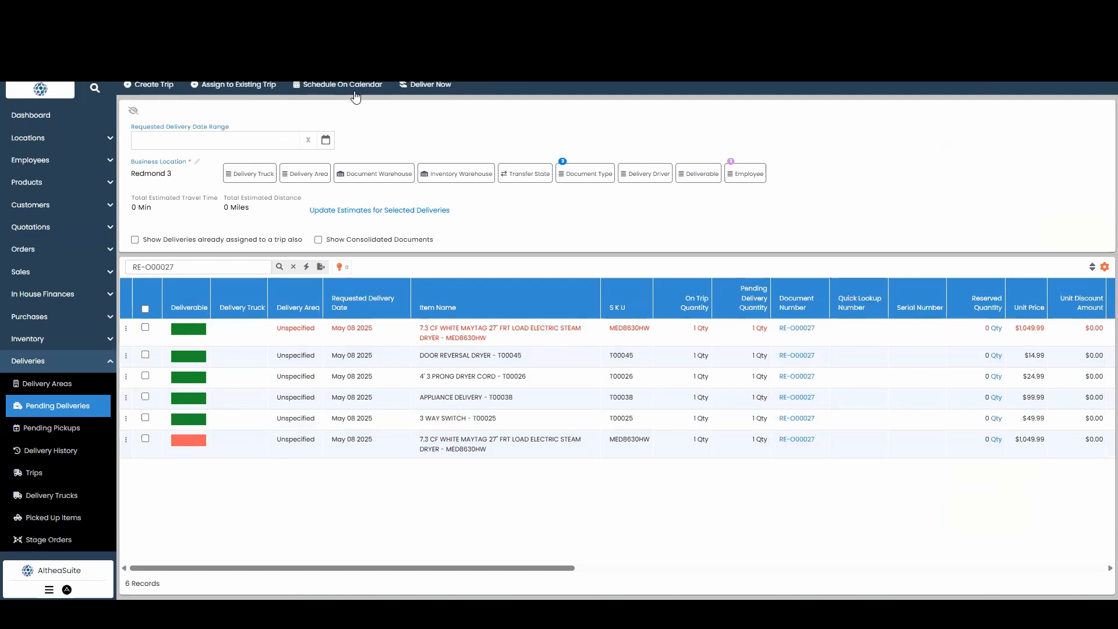
Filter the delivery trips to May 8, 2025 and open truck loading for the 65 AM trip
click(49, 474)
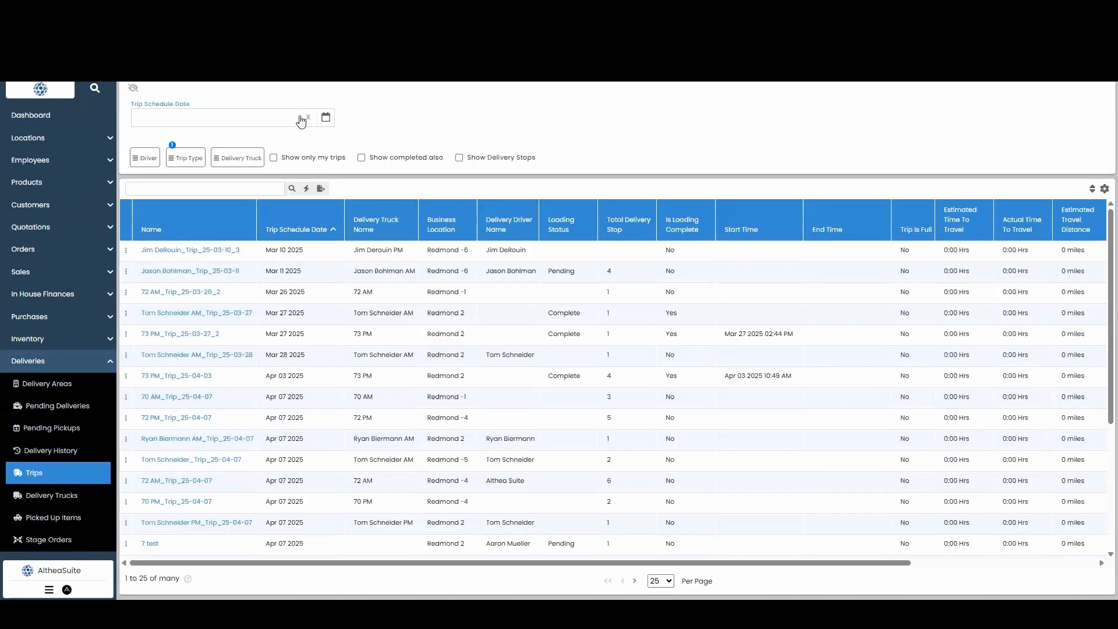
click(326, 117)
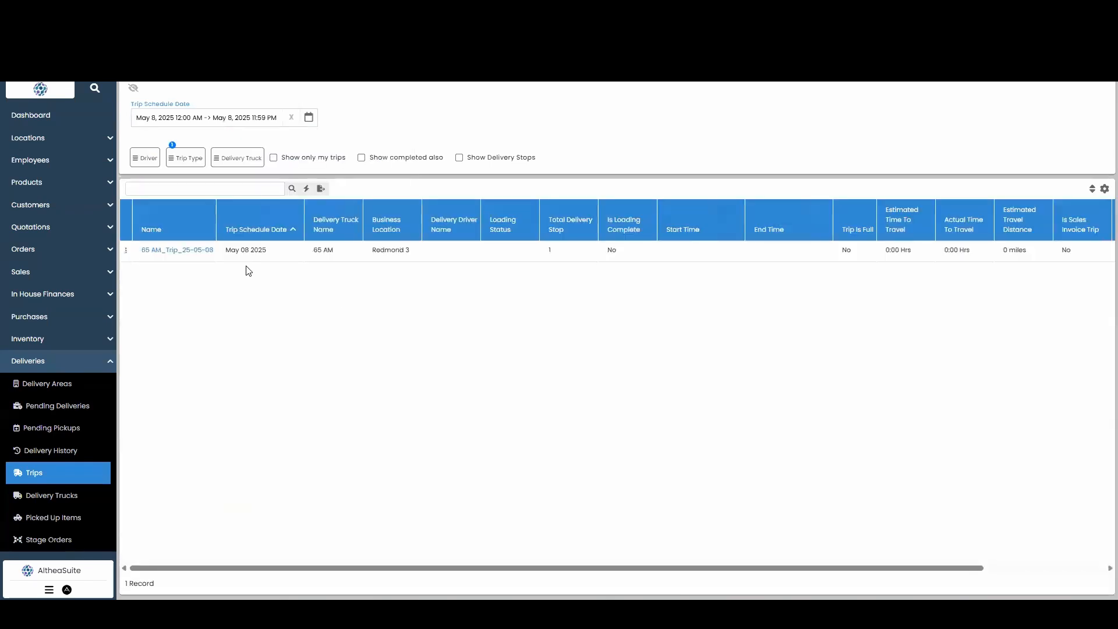
click(394, 344)
click(125, 251)
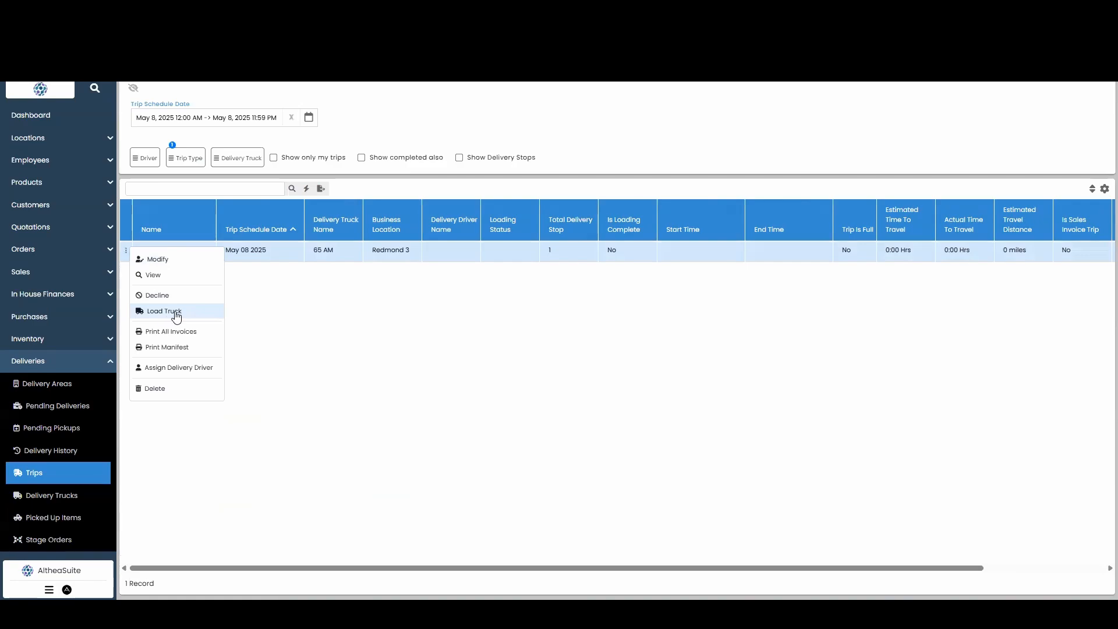
click(175, 315)
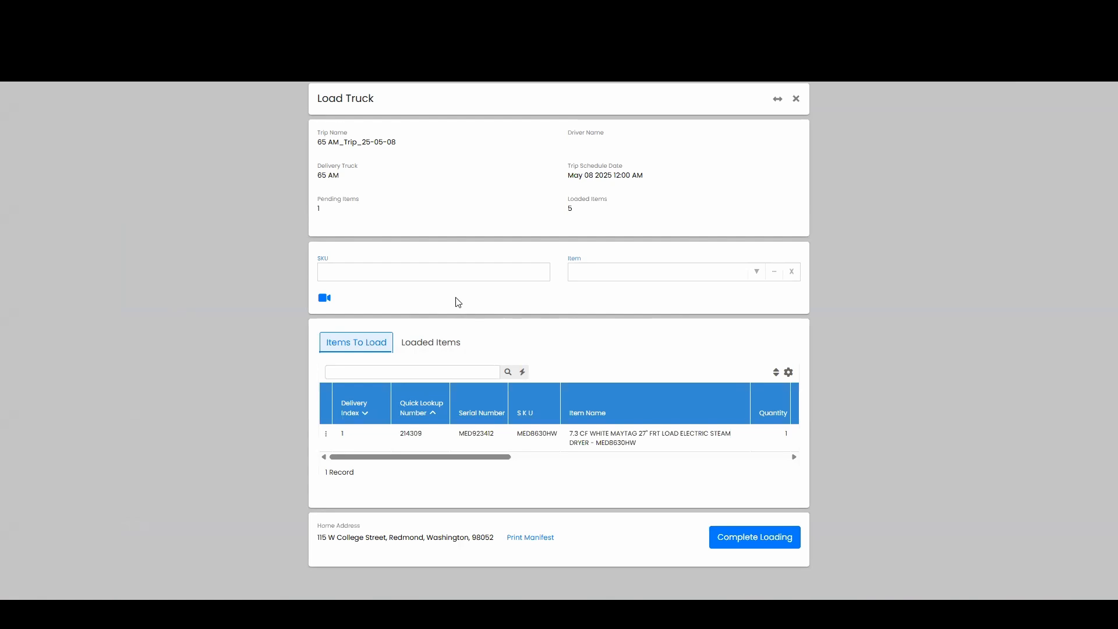
Review the trip's already loaded items, including the KYQ4 pickup dryer, and return to the items still to load
click(444, 341)
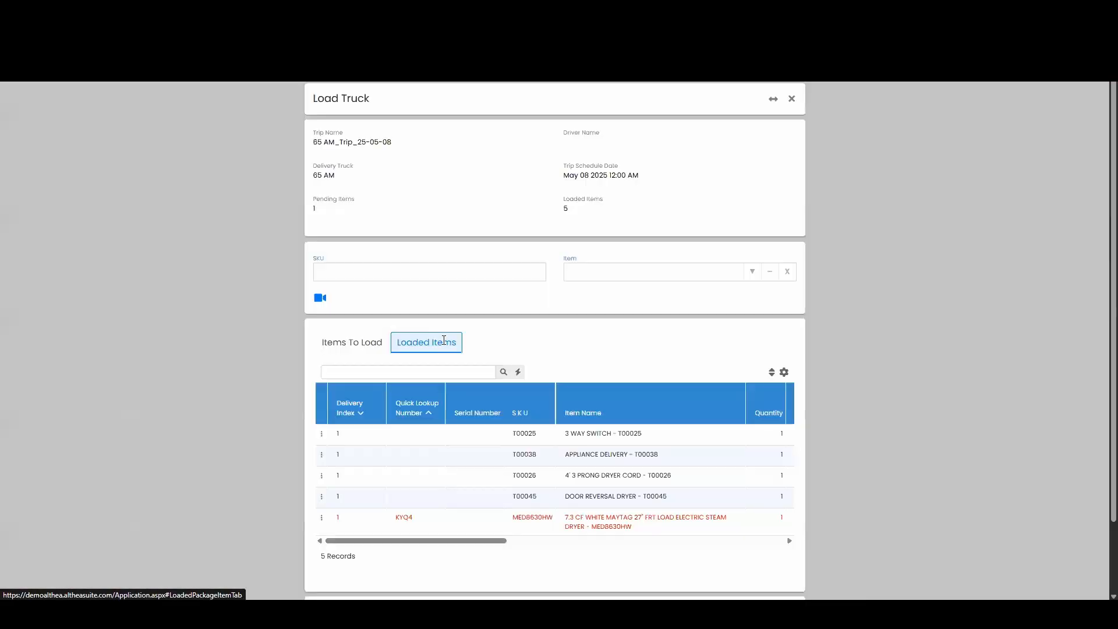
scroll(562, 339, down, 2)
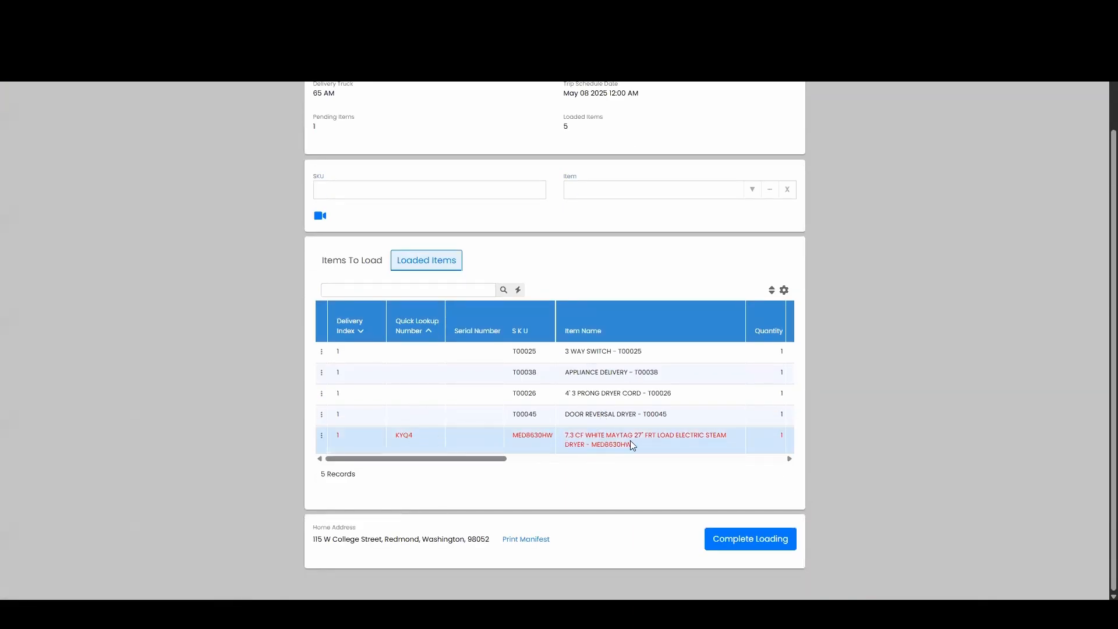
drag(464, 466, 466, 354)
click(366, 263)
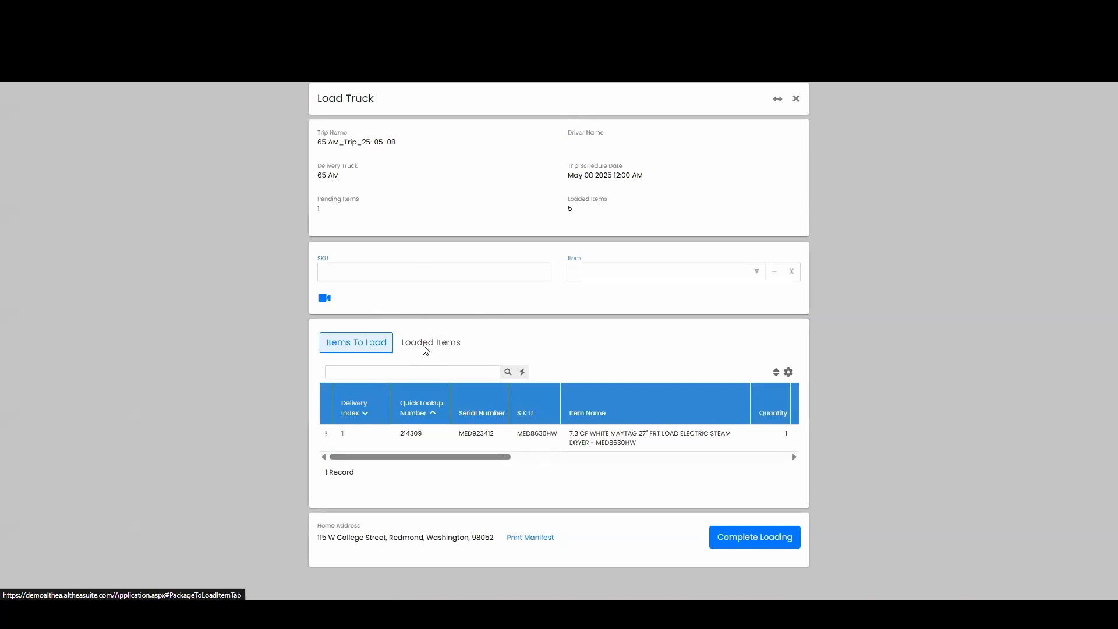
Load the new MED8630HW dryer onto the truck using its quick lookup number 214309
double_click(422, 434)
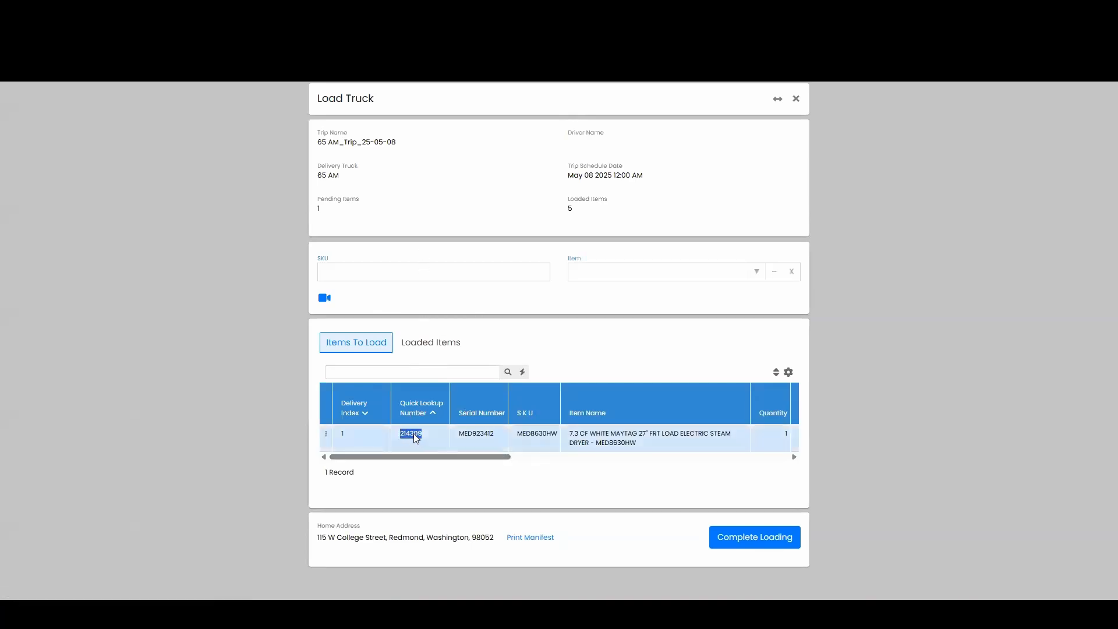
drag(415, 437, 398, 269)
click(402, 271)
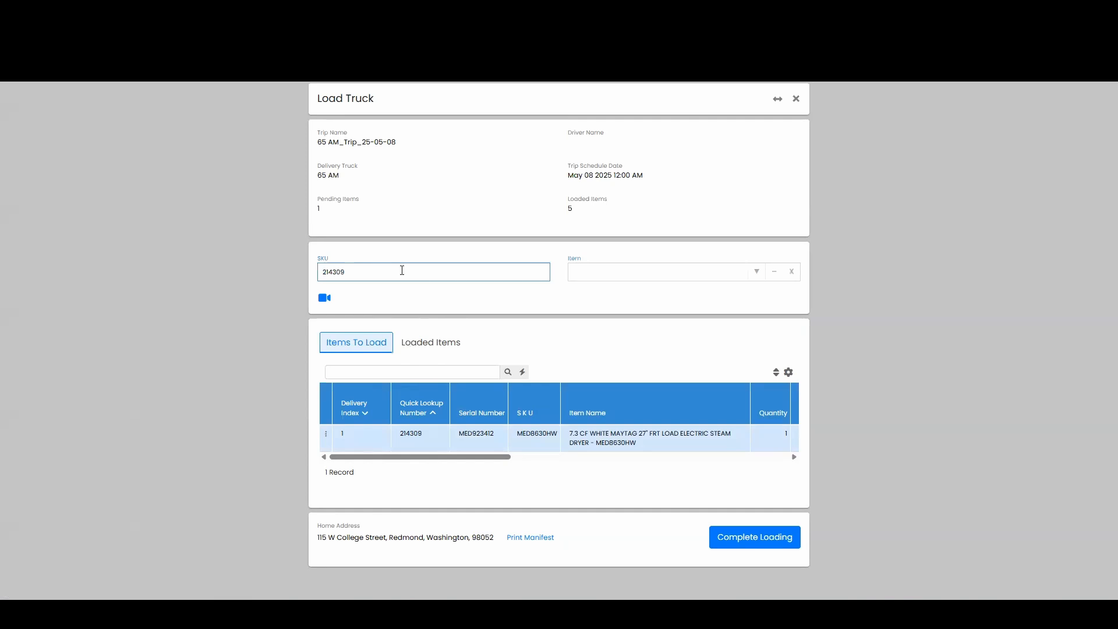
key(Return)
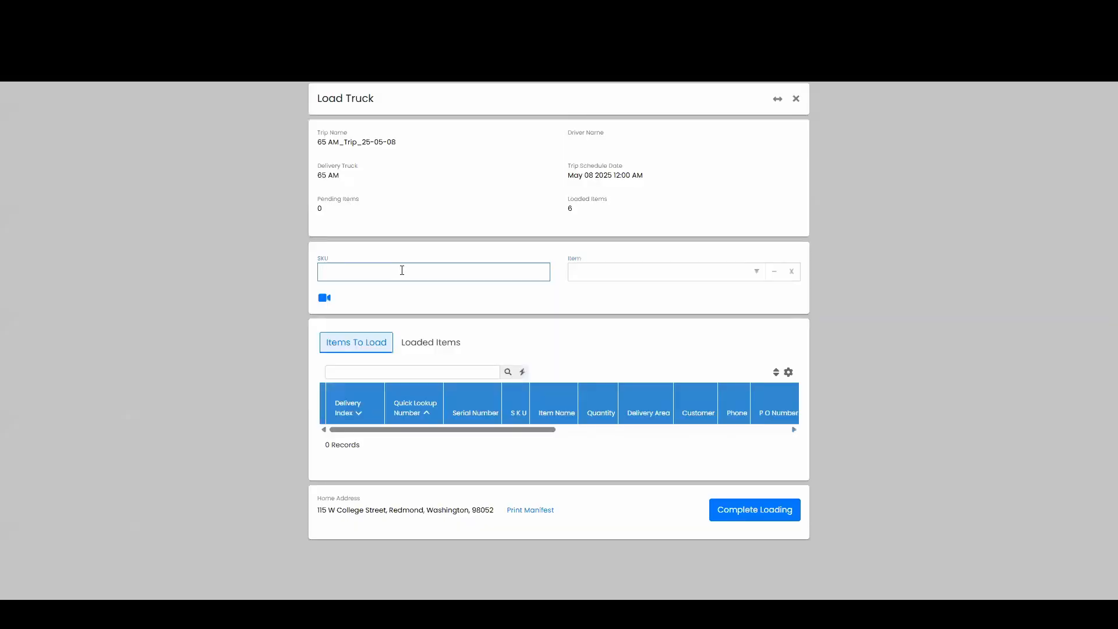
Check the full list of loaded items and complete the truck loading for the 65 AM trip
click(419, 343)
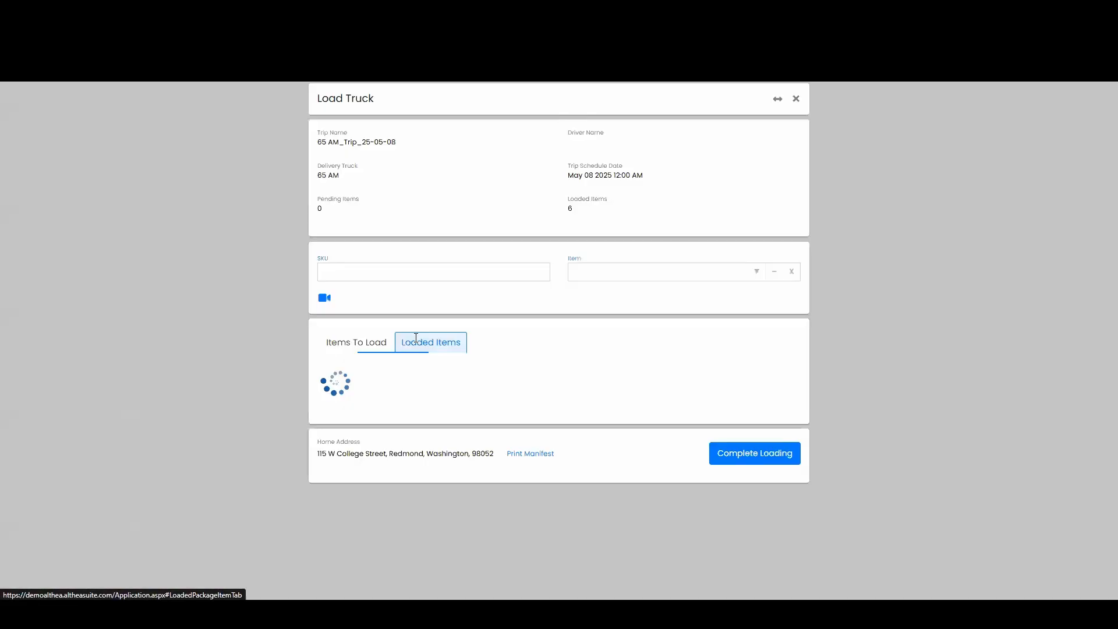
scroll(513, 349, down, 2)
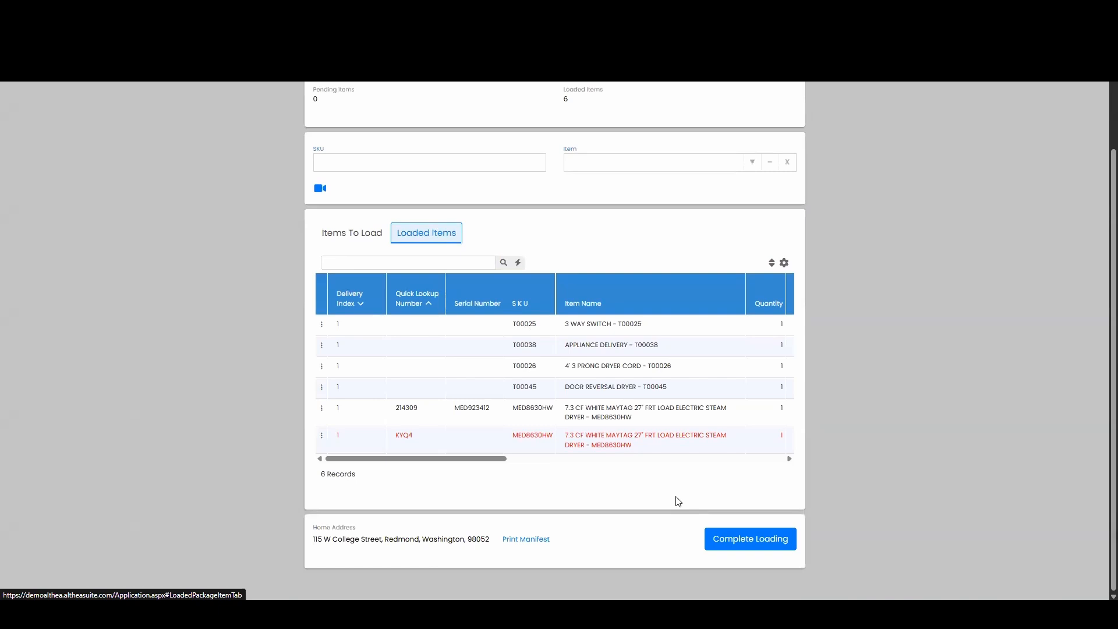
click(754, 542)
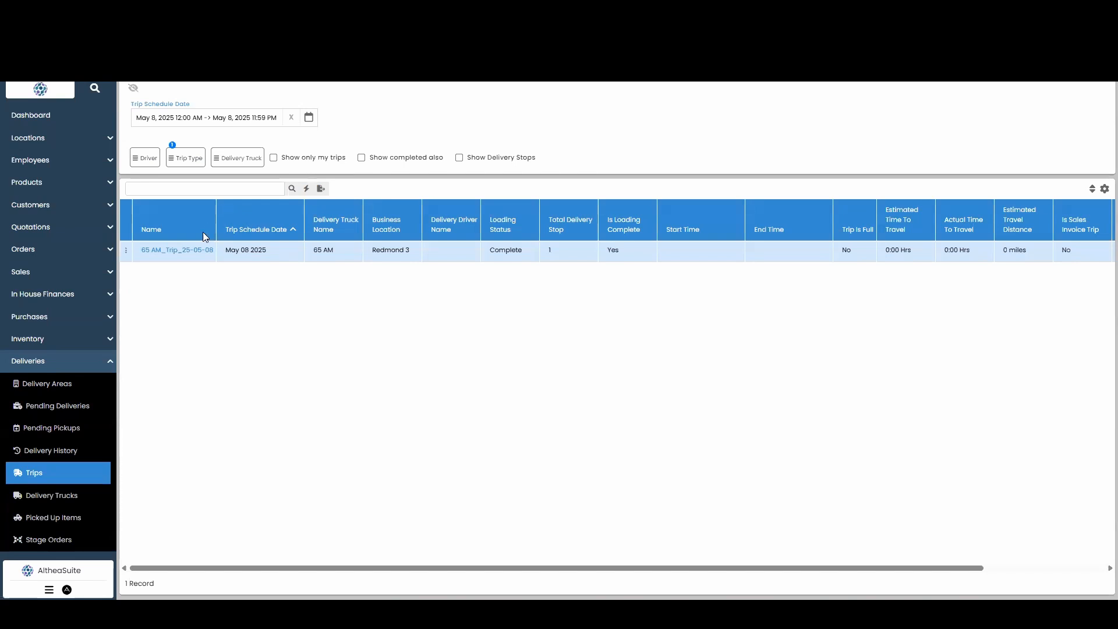
Start the 65 AM delivery trip scheduled for May 8, 2025
click(126, 251)
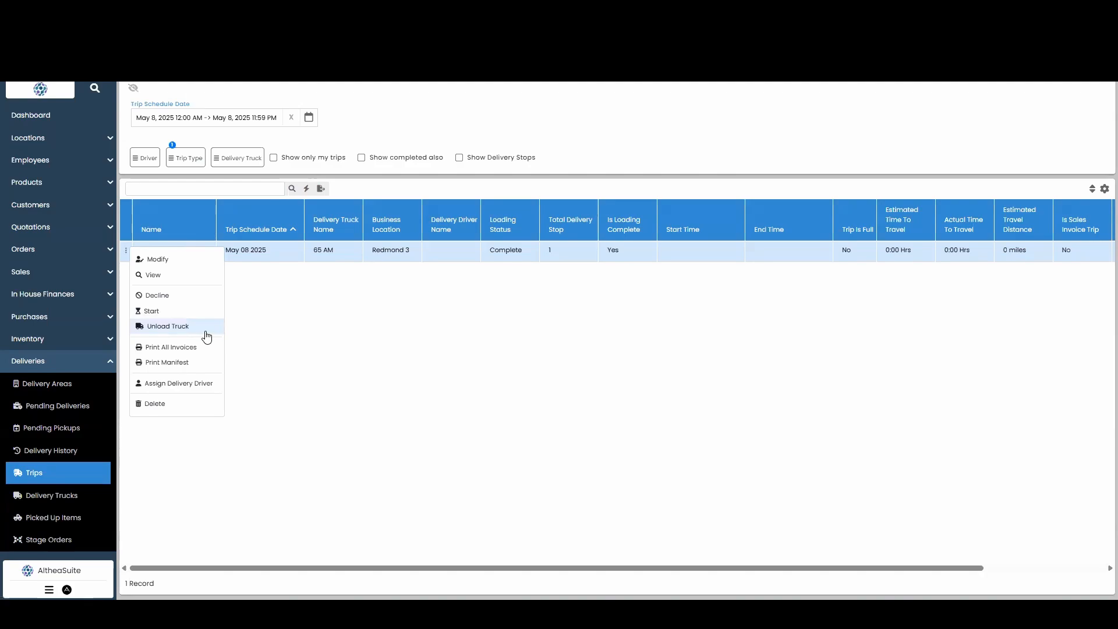
click(201, 312)
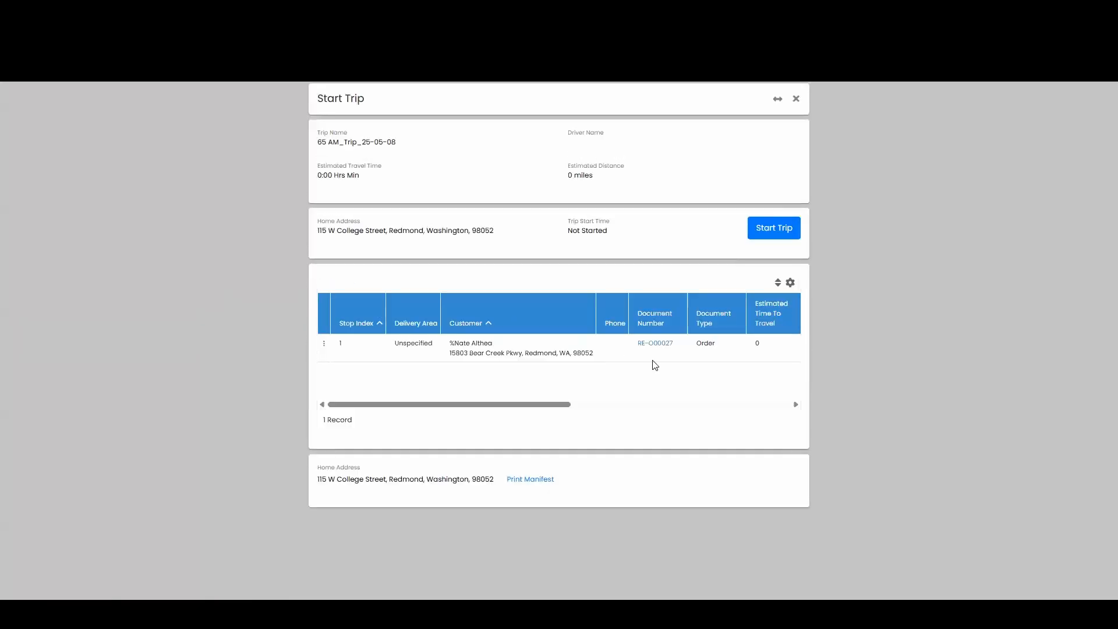
click(787, 232)
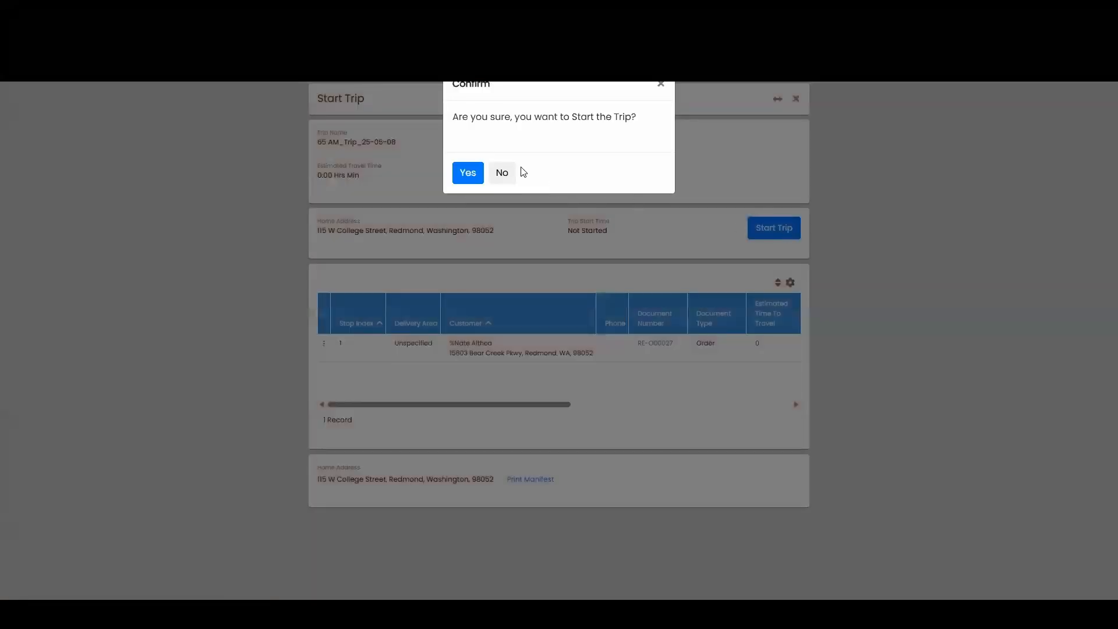
click(472, 173)
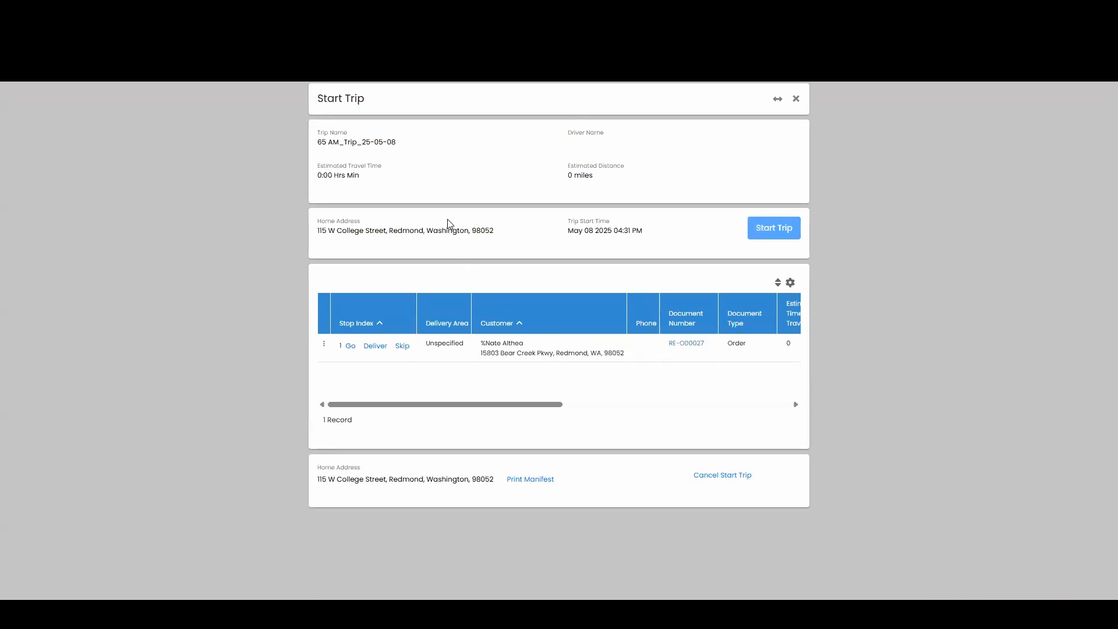
Open the order delivery for the trip's only stop and review the new MED8630HW dryer and the KYQ4 pickup dryer
click(376, 348)
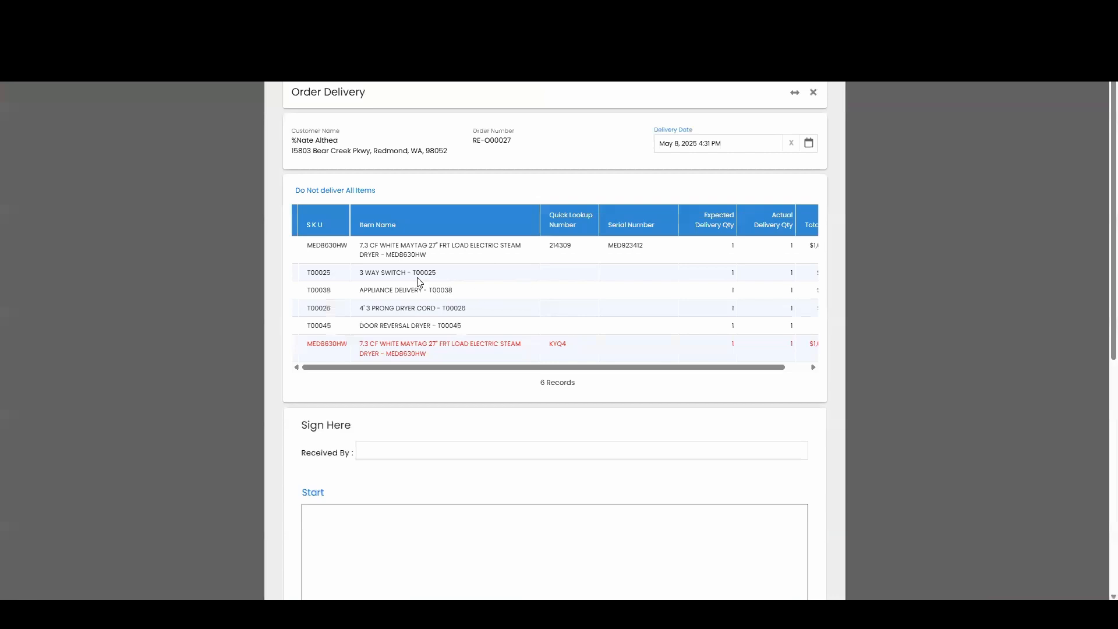
click(425, 249)
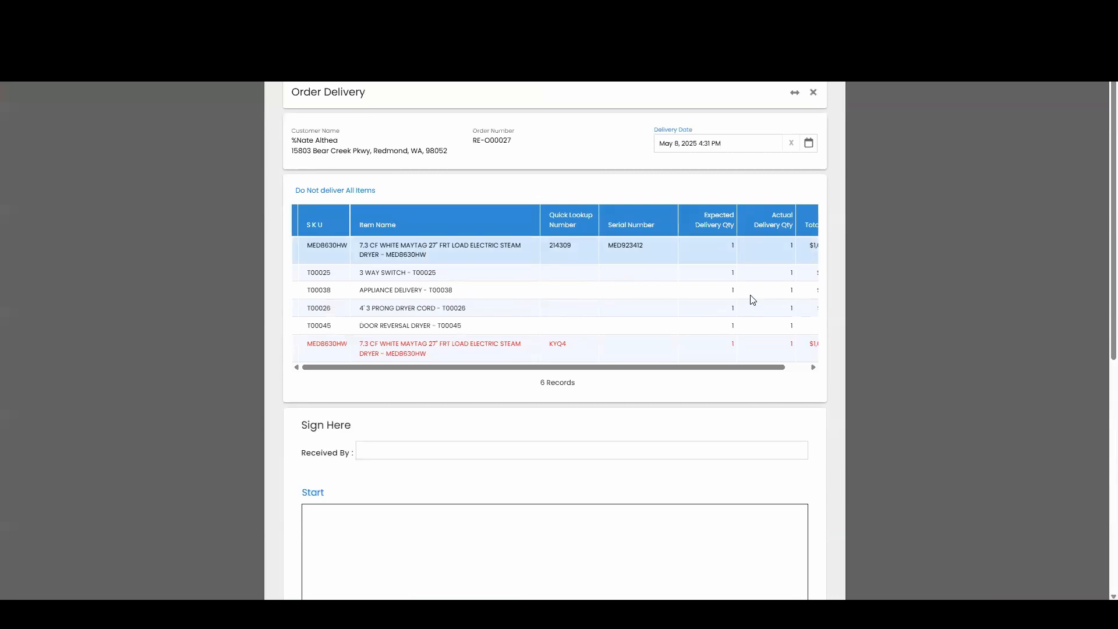
click(378, 346)
mouse_move(490, 367)
mouse_down()
mouse_move(669, 380)
mouse_move(469, 360)
mouse_up()
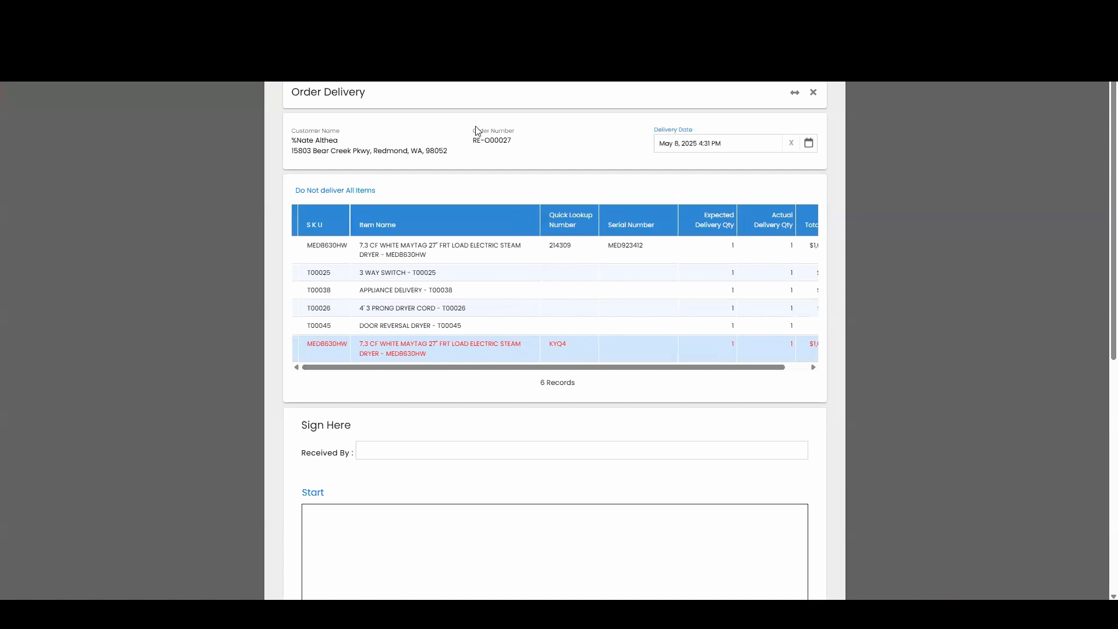
Fill in the customer's name as the receiver and draw a freehand signature for the order delivery
mouse_move(340, 140)
mouse_down()
mouse_move(293, 141)
mouse_move(367, 149)
mouse_move(437, 448)
mouse_up()
scroll(408, 350, down, 4)
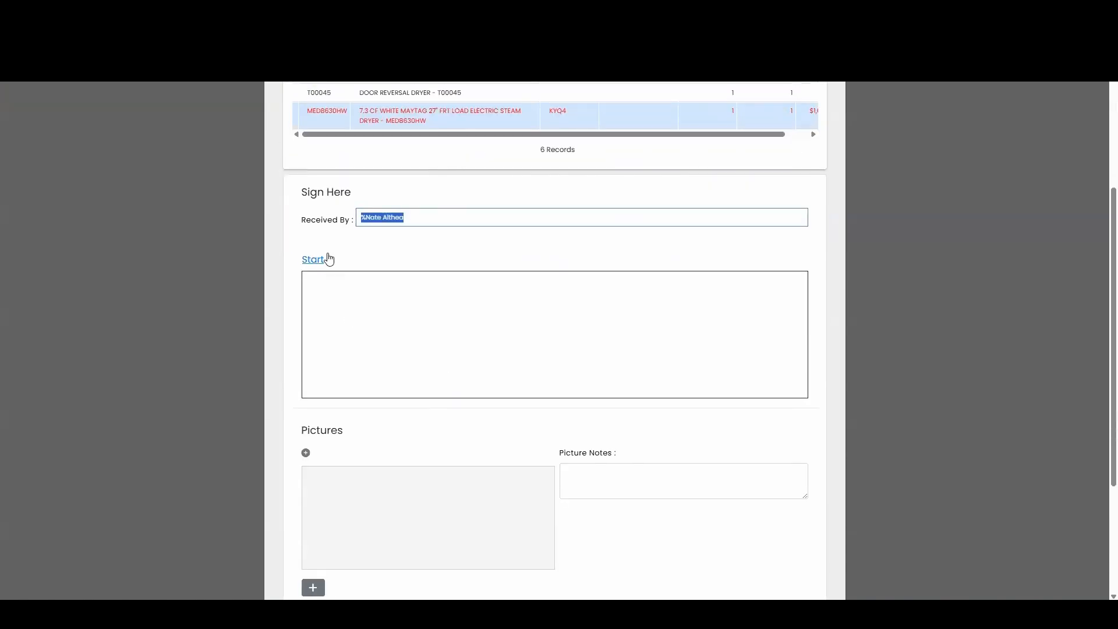
click(317, 259)
drag(394, 313, 456, 357)
drag(544, 341, 654, 302)
click(784, 260)
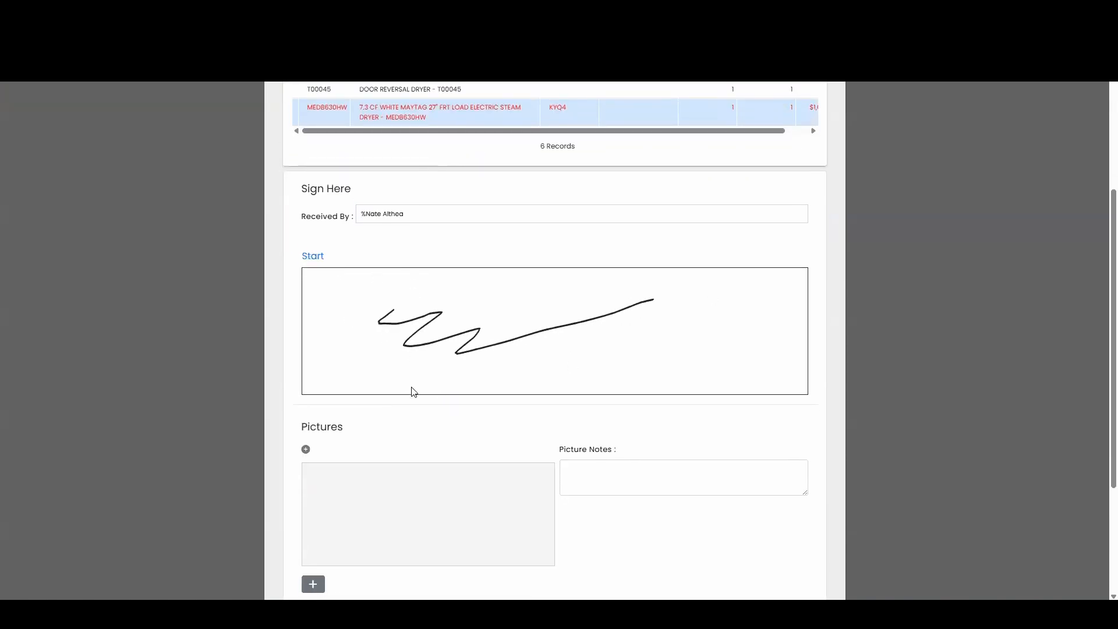
Mark the signed order as delivered and end the 65 AM trip
scroll(416, 361, down, 3)
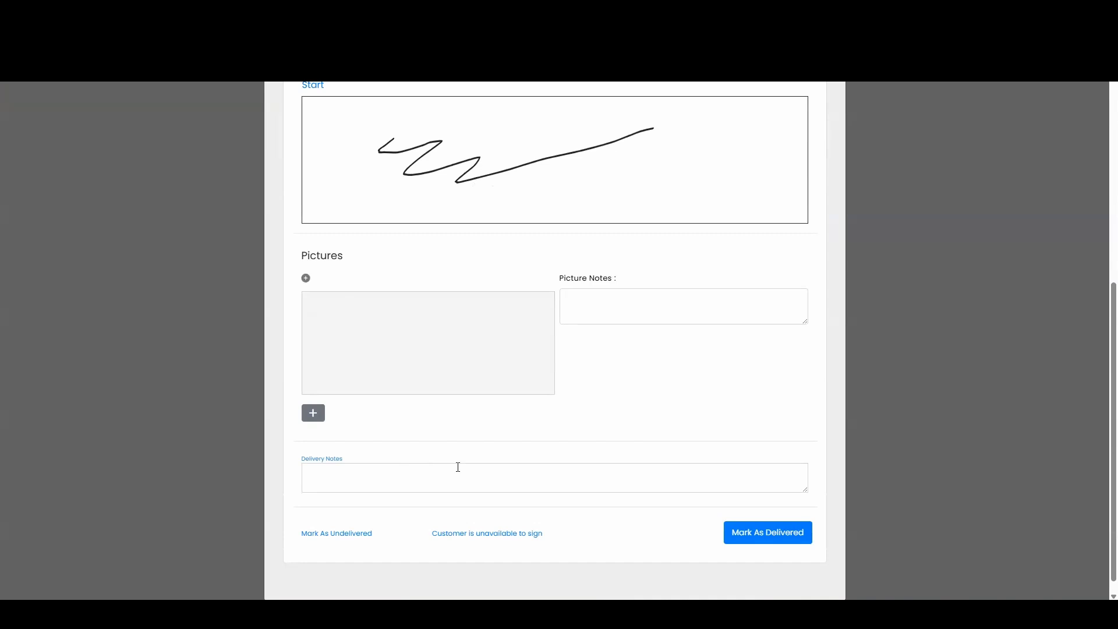
click(799, 536)
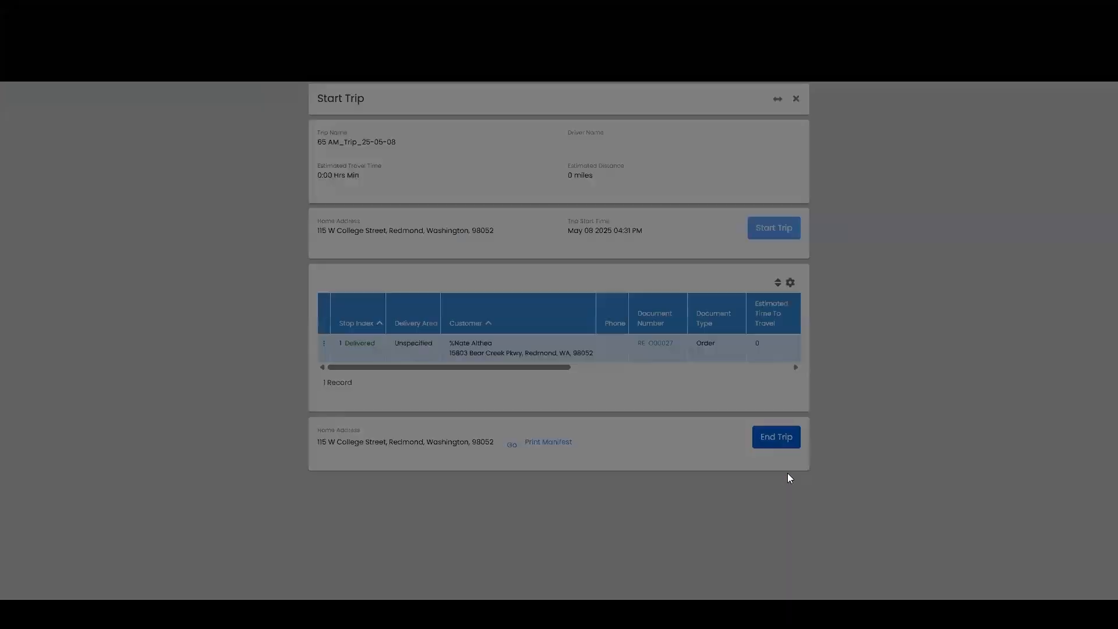
click(787, 474)
click(786, 297)
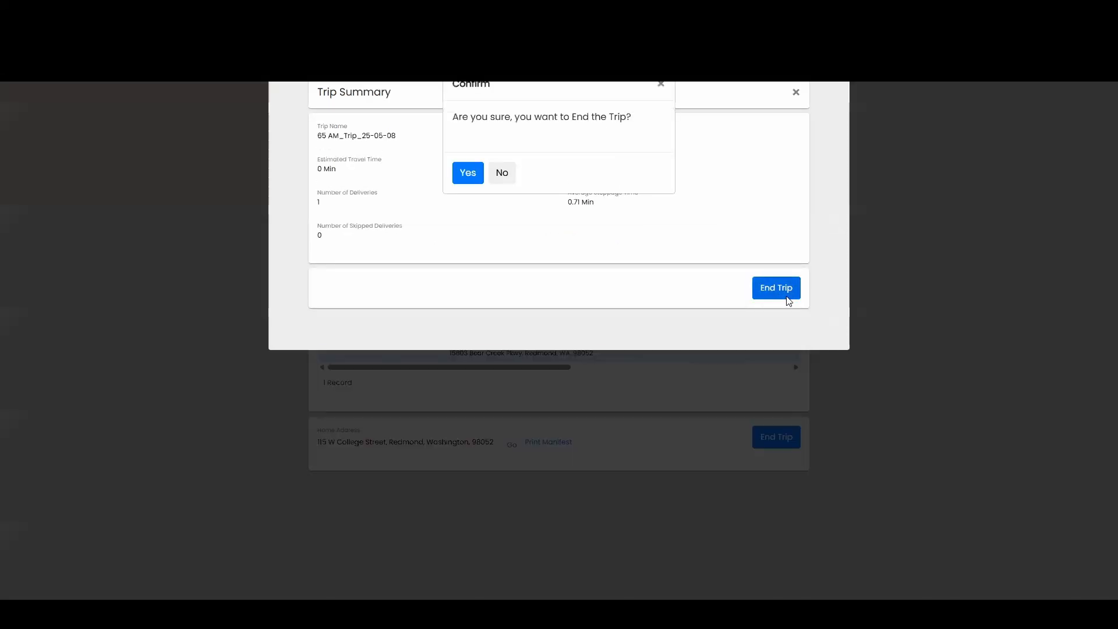
click(465, 175)
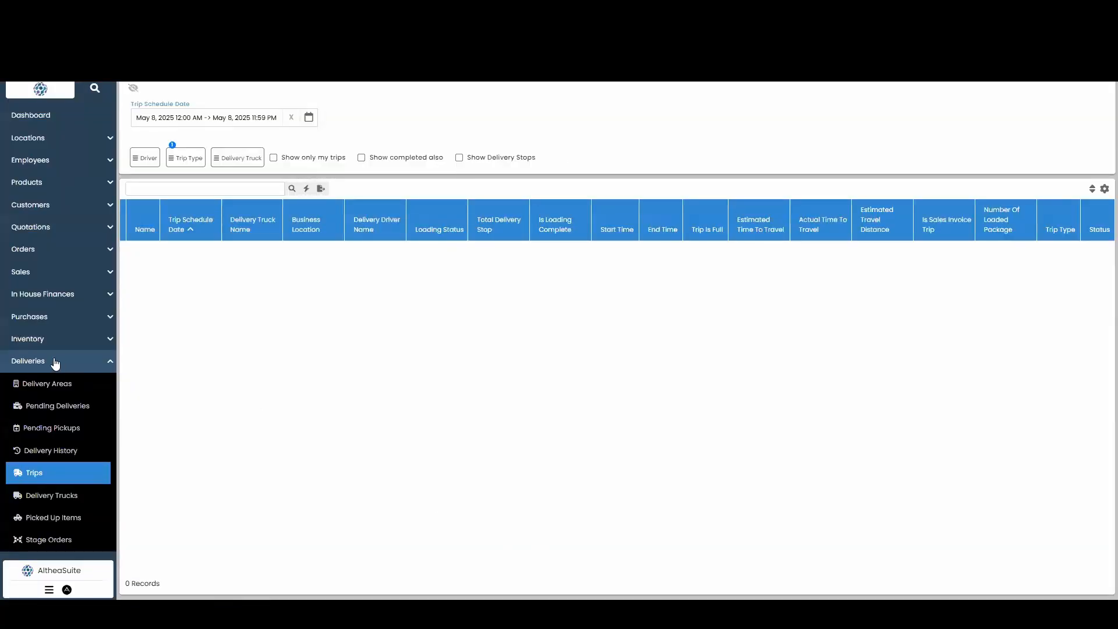
Open the picked-up items and begin moving the KYQ4 MED8630HW exchange dryer to a warehouse
scroll(70, 469, down, 2)
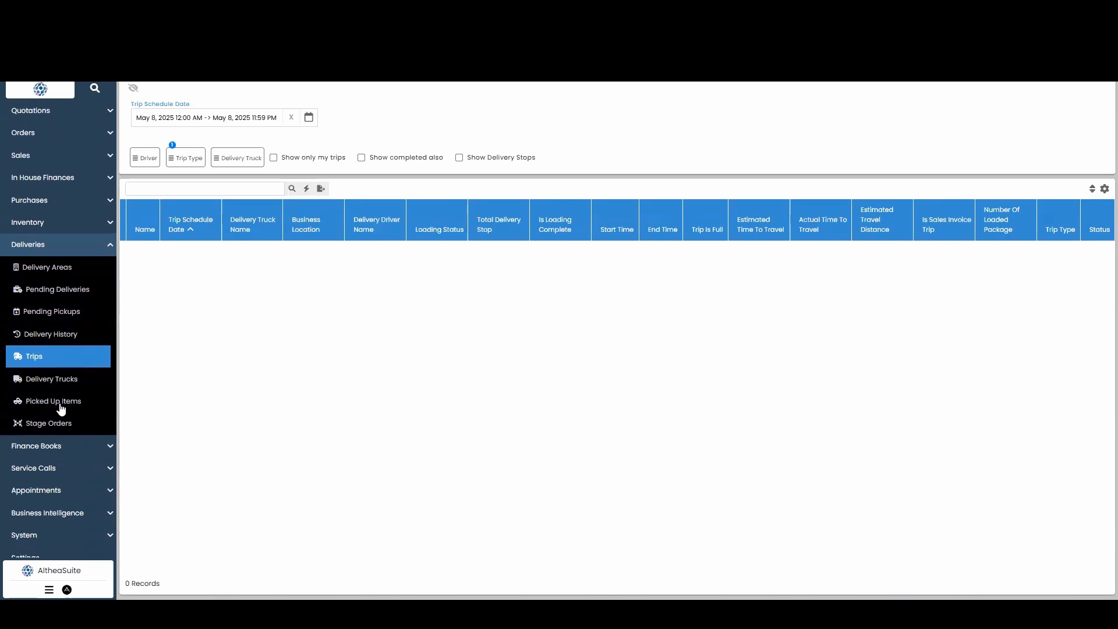
click(59, 406)
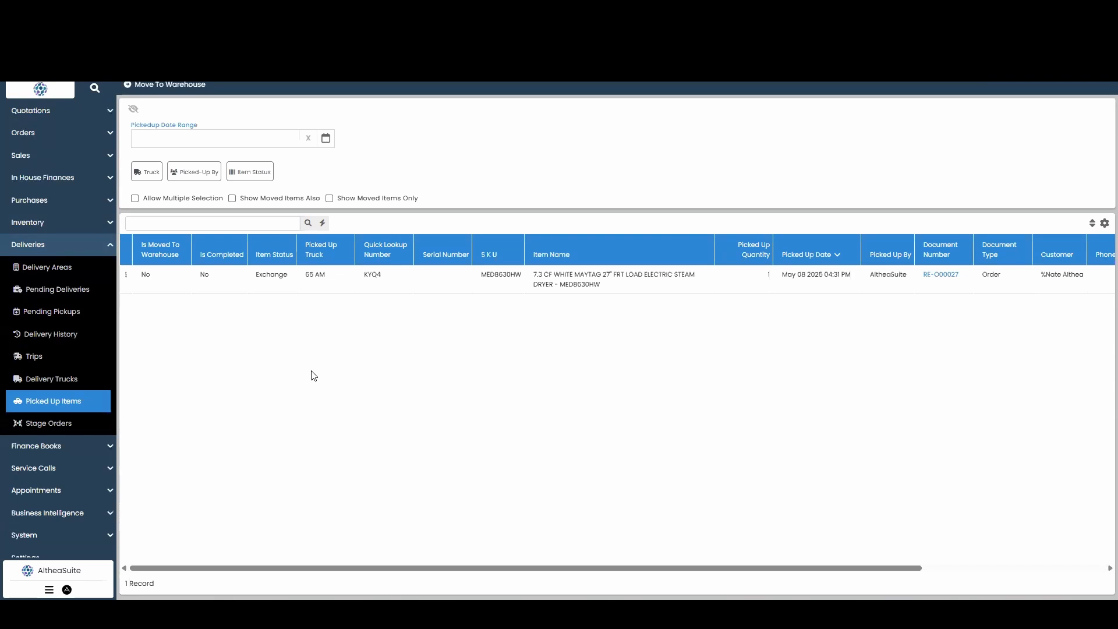
click(269, 286)
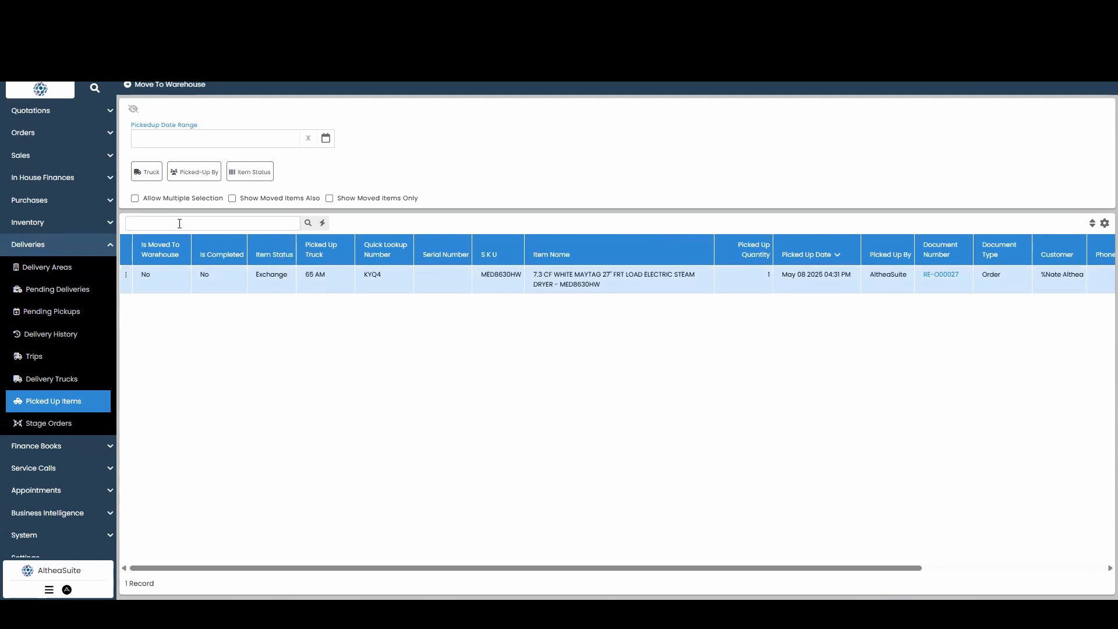
click(127, 275)
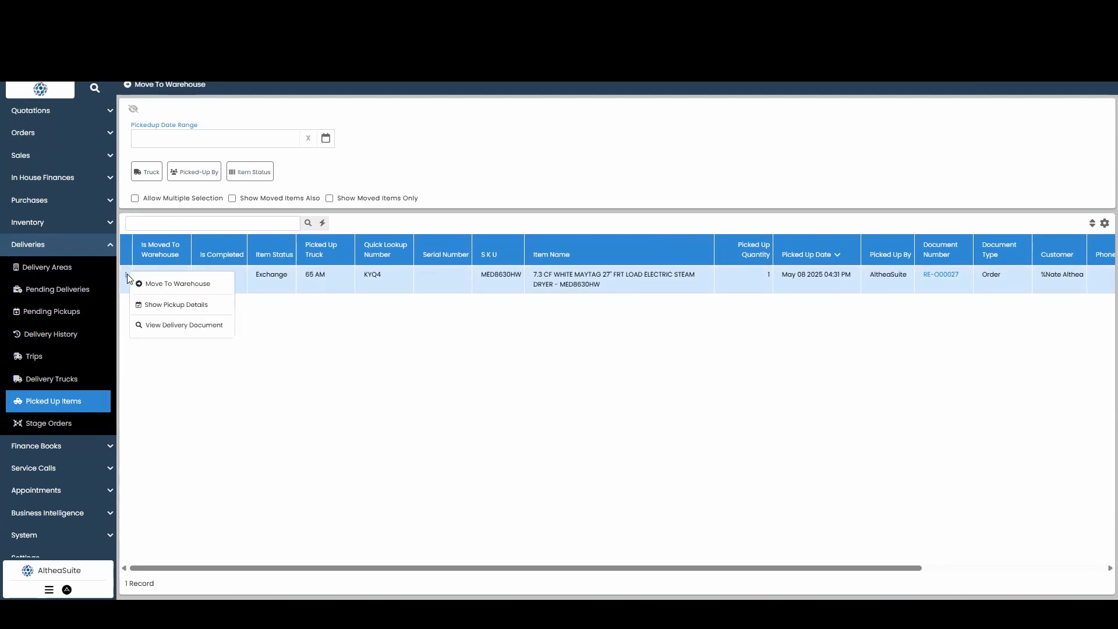
click(212, 293)
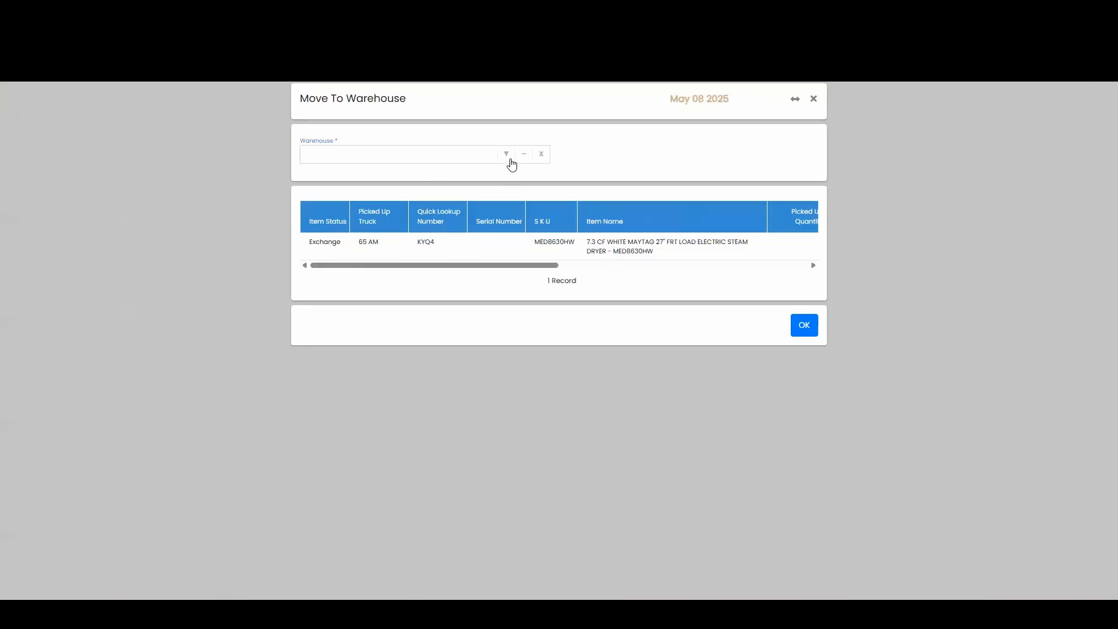
click(490, 246)
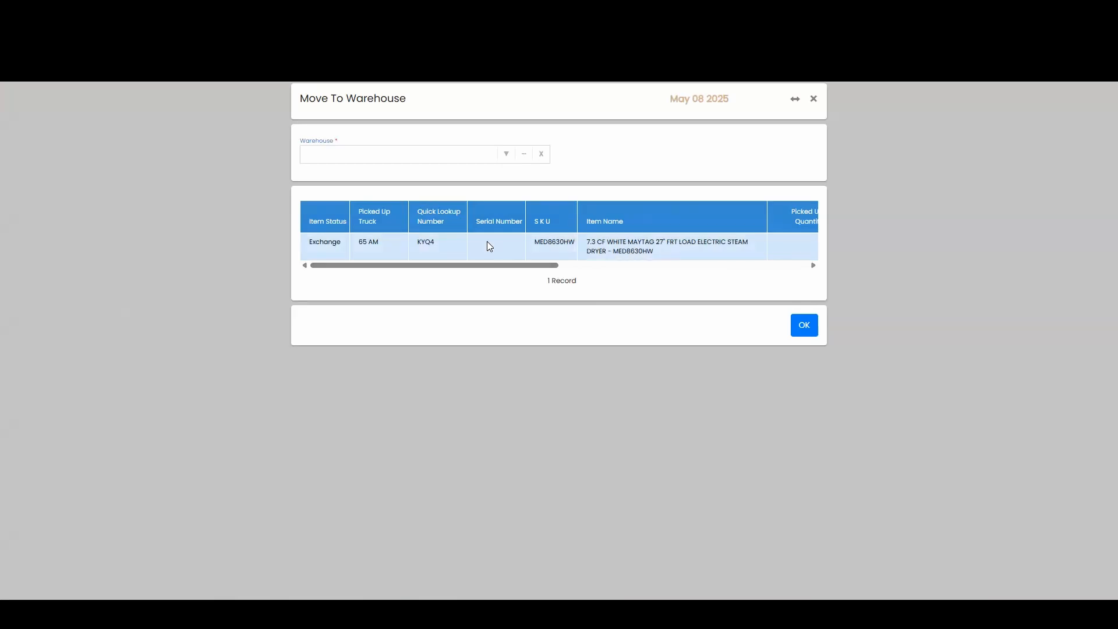
Choose Redmond 3 as the destination warehouse and complete the move of the KYQ4 dryer
click(499, 157)
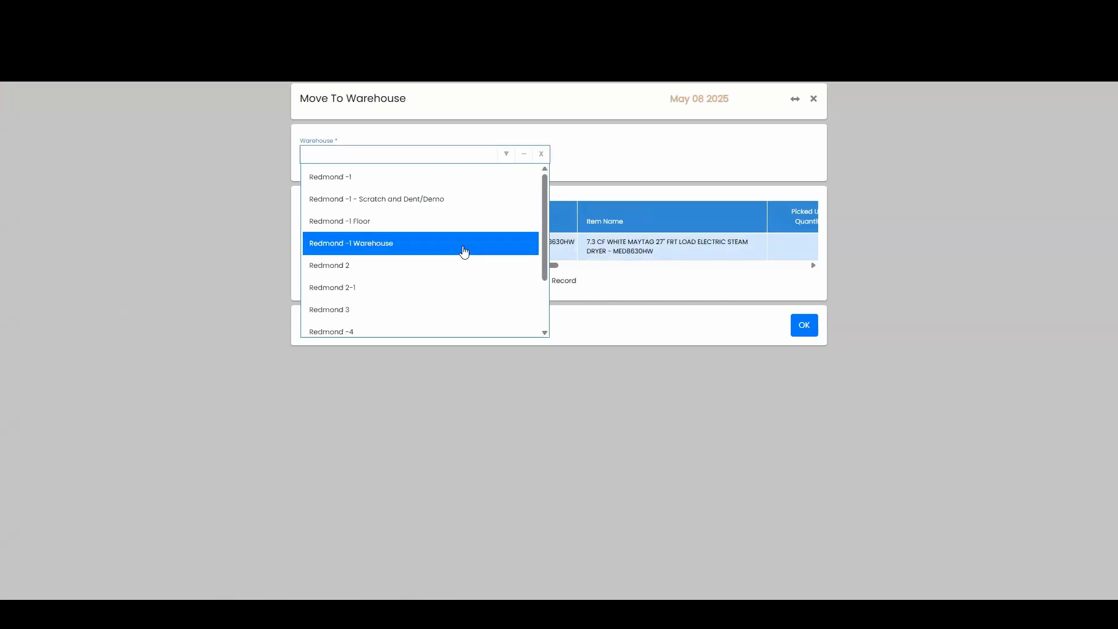
scroll(463, 250, down, 2)
scroll(457, 255, up, 2)
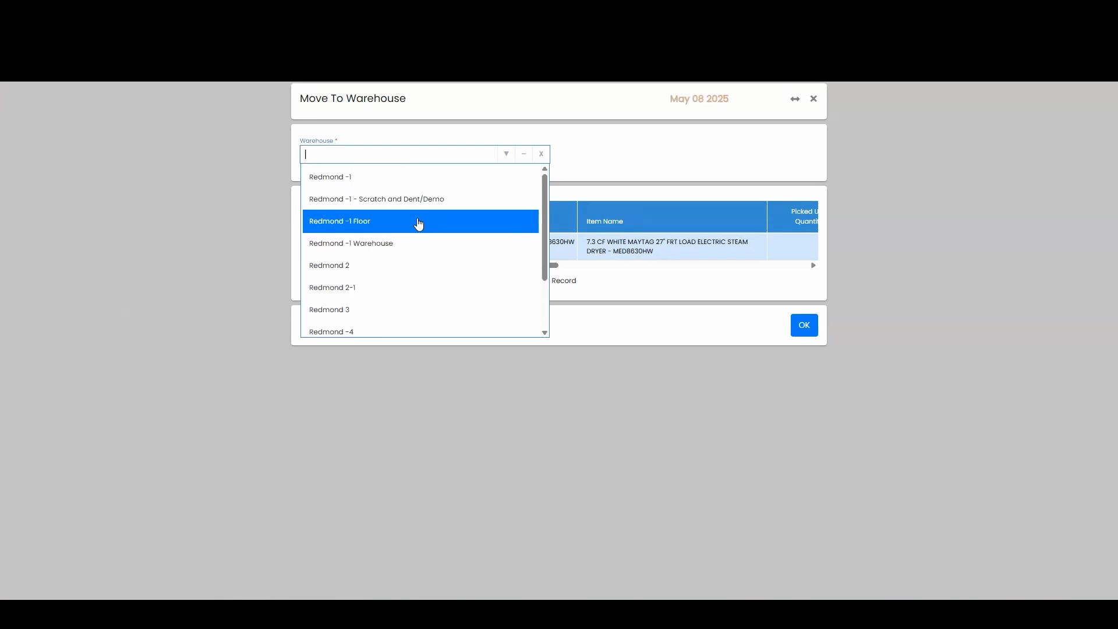
click(663, 189)
click(506, 154)
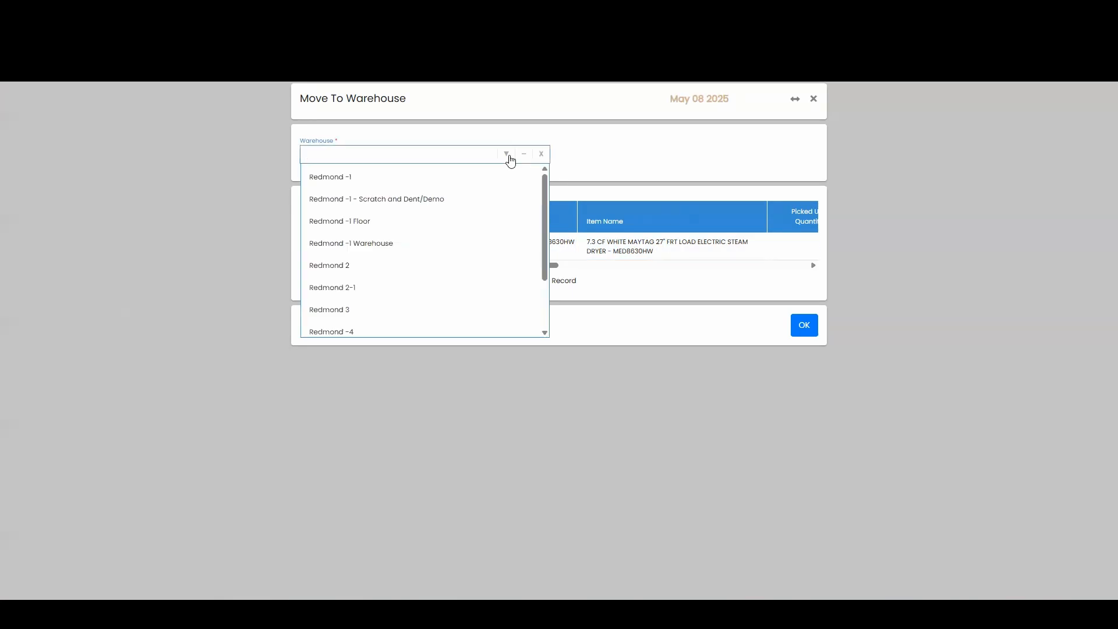
click(405, 309)
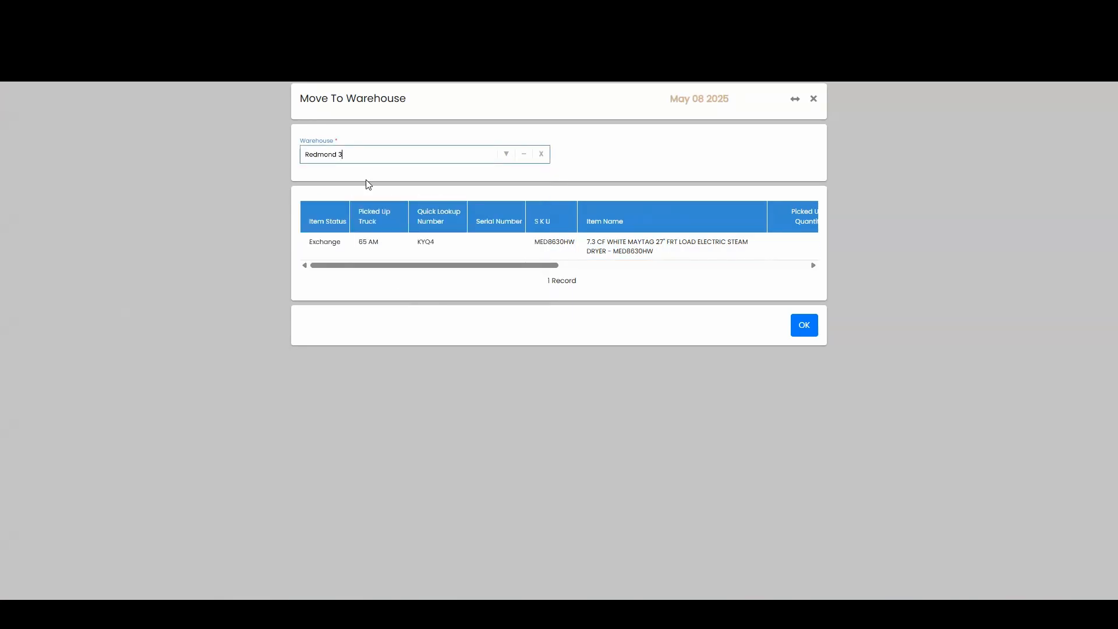
click(804, 325)
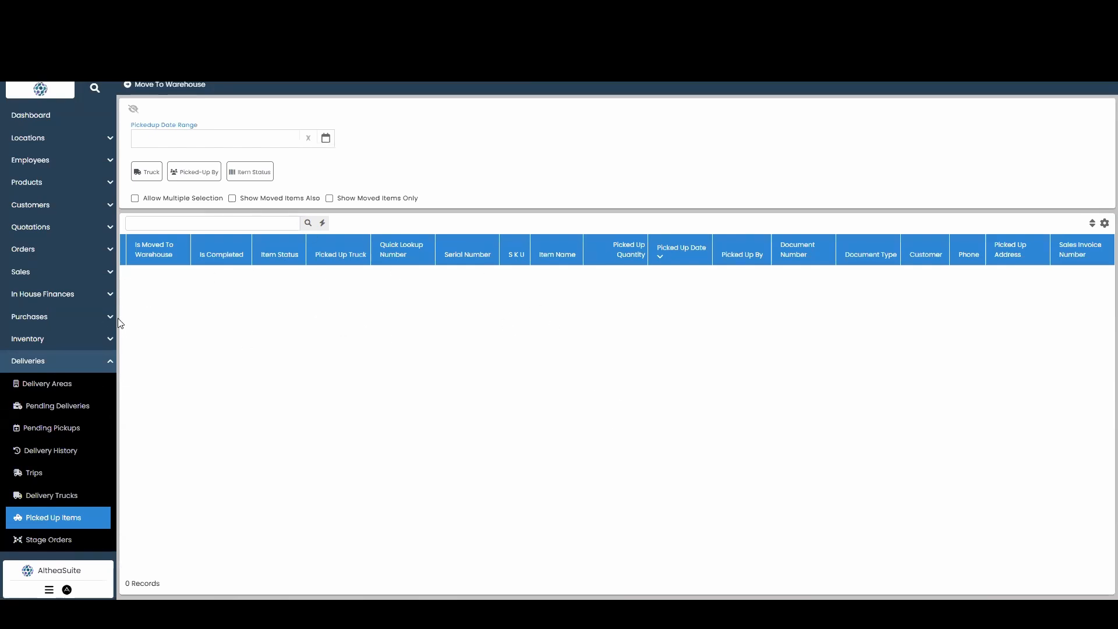
Examine the inventory stock transactions for the MED8630HW dryers, including the narrations of the exchange receipt and the order delivery
click(51, 364)
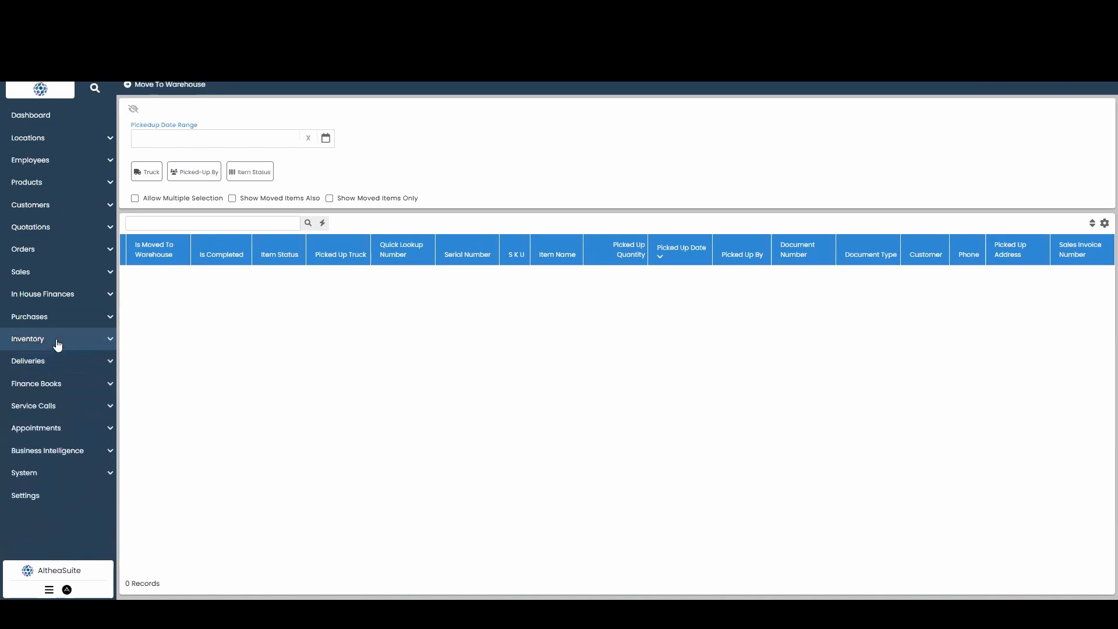
click(55, 342)
click(72, 393)
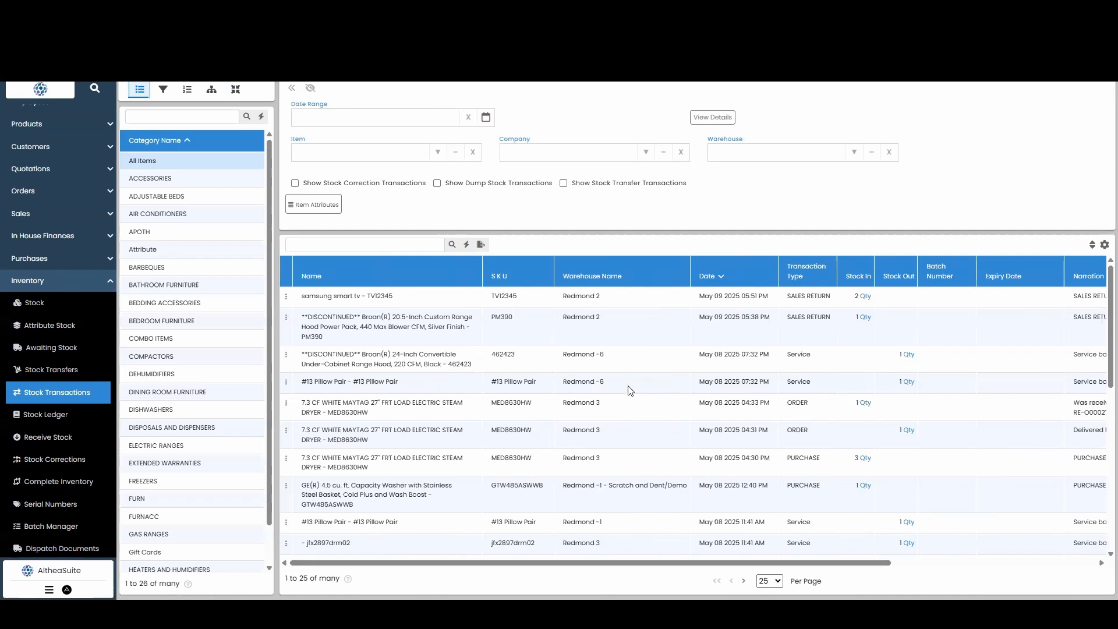
scroll(630, 390, down, 1)
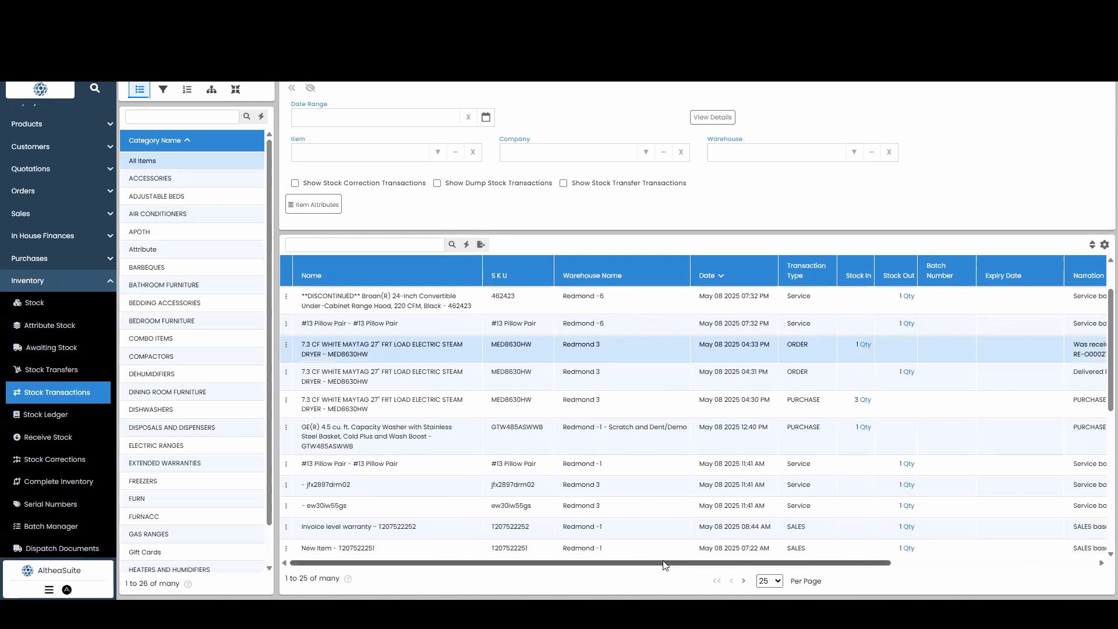
drag(664, 563, 885, 569)
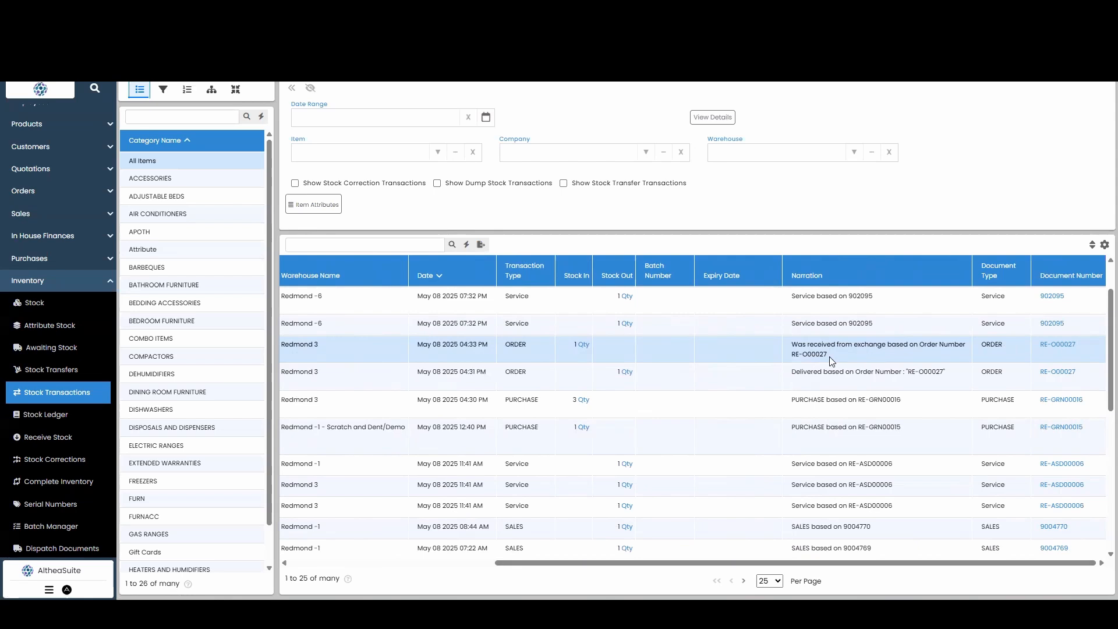
click(827, 372)
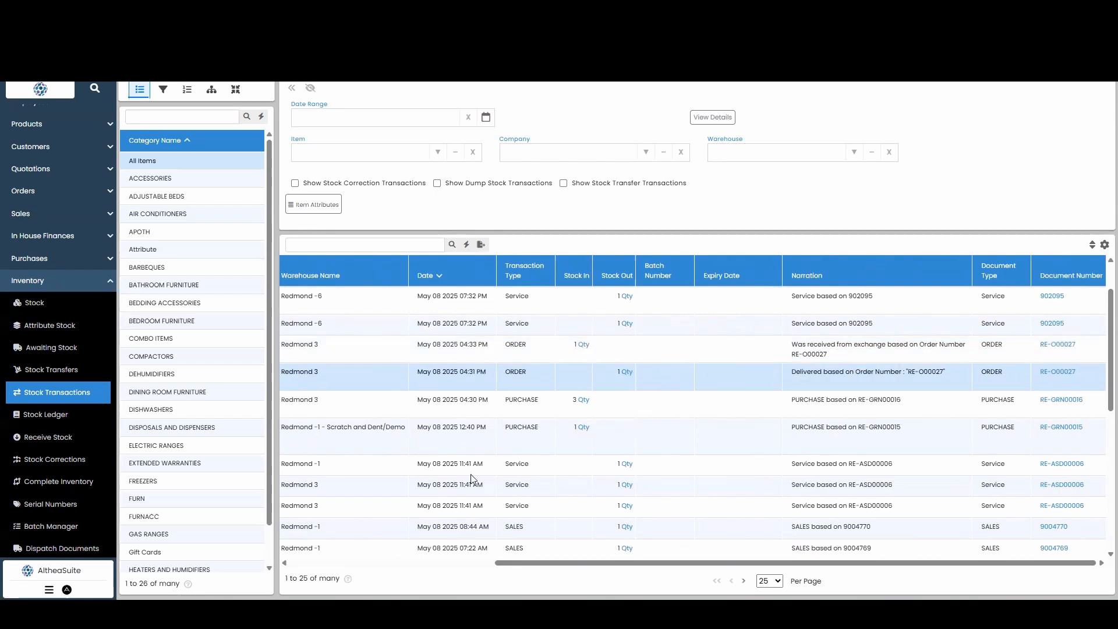
scroll(758, 360, left, 2)
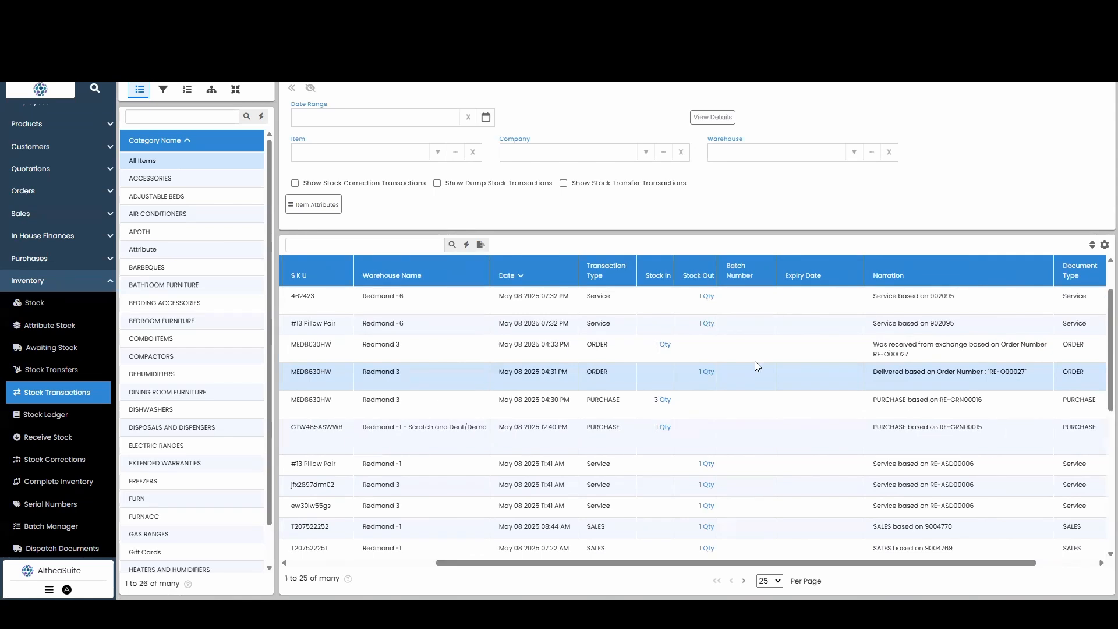
drag(664, 563, 75, 286)
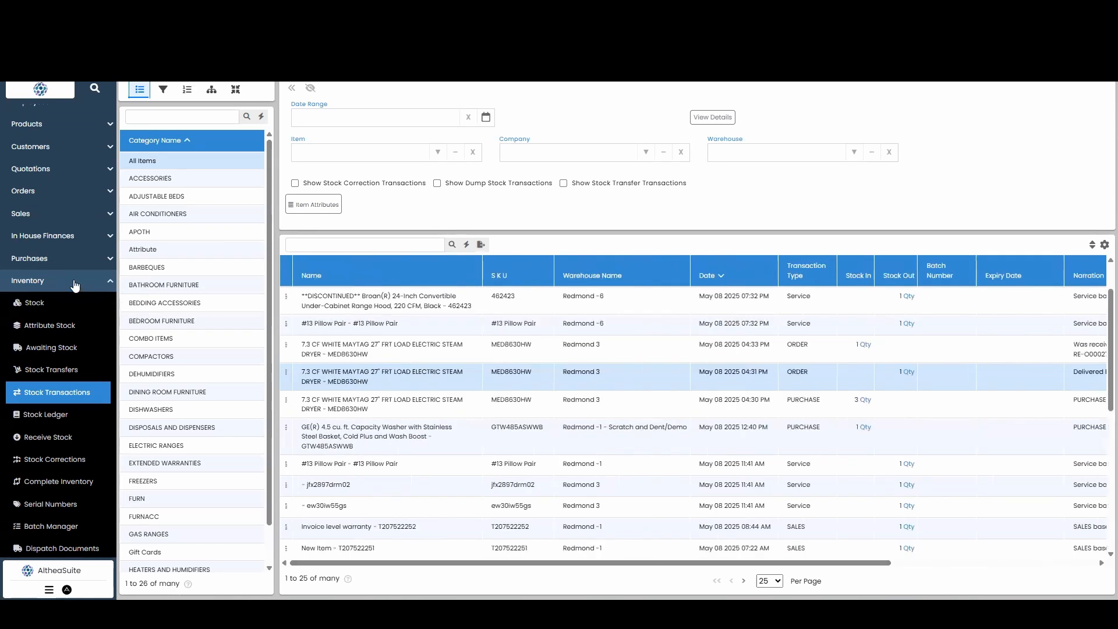
Open the delivery history and filter it to May 8, 2025
click(71, 281)
click(76, 359)
scroll(75, 348, down, 2)
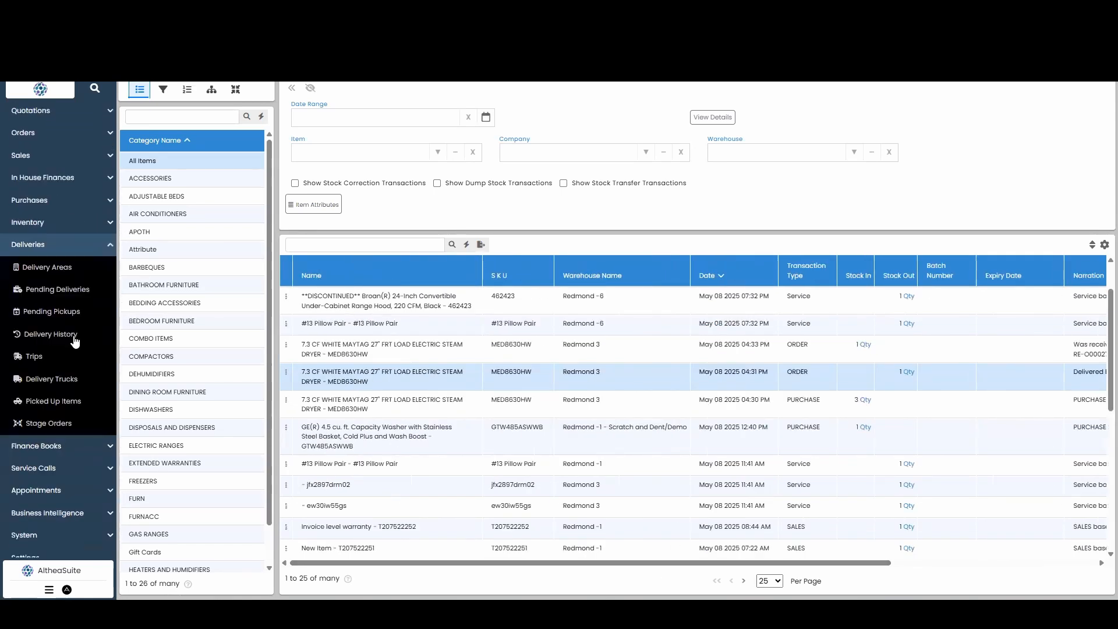
click(75, 337)
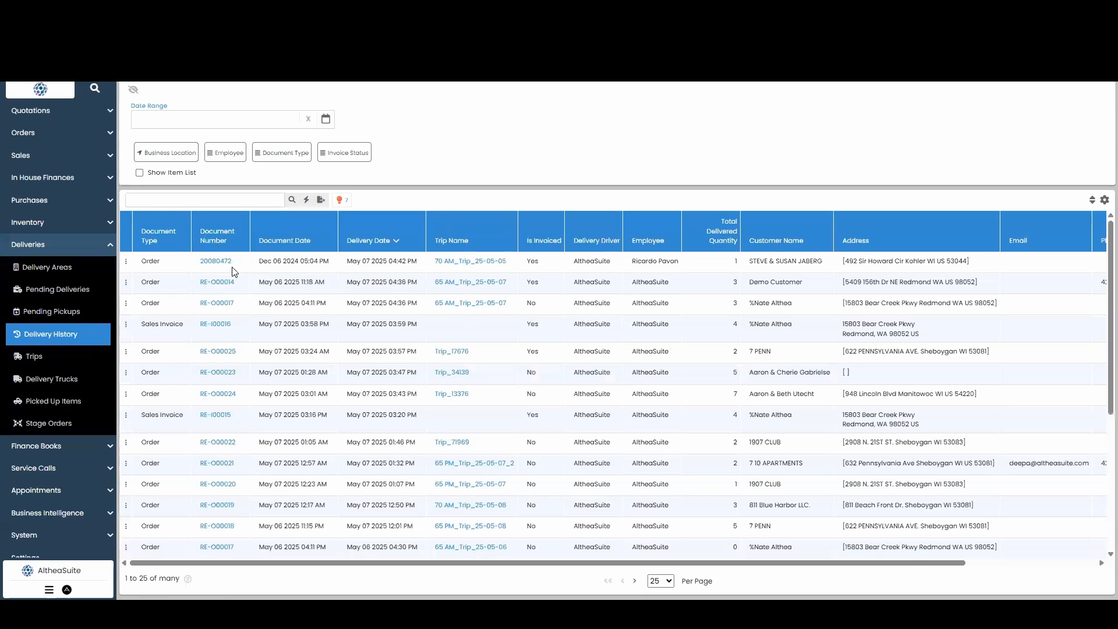
click(326, 119)
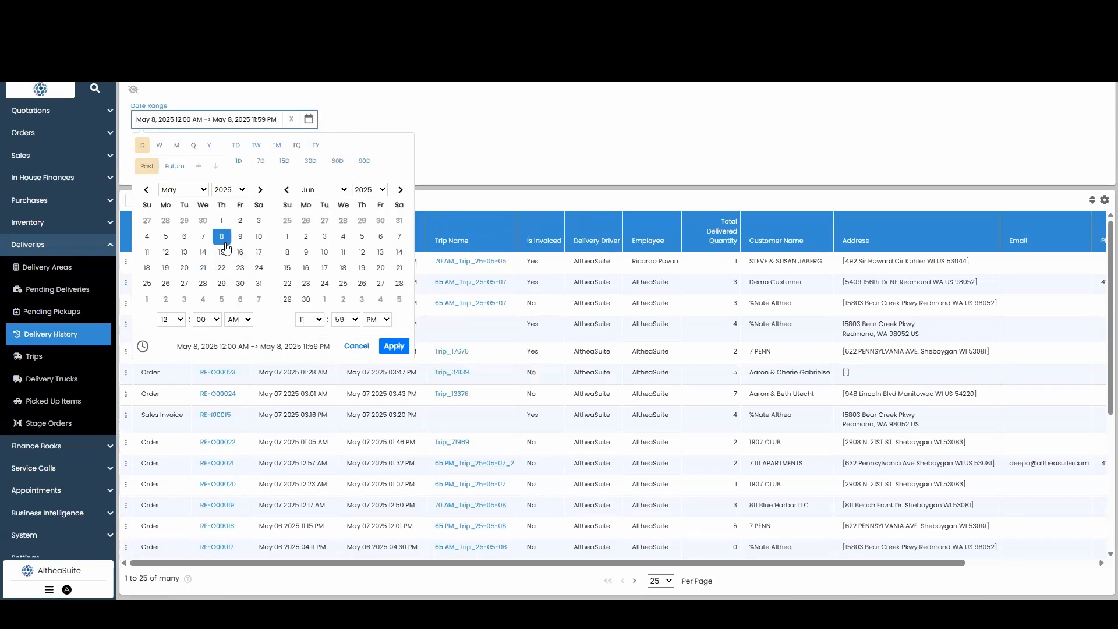
click(393, 346)
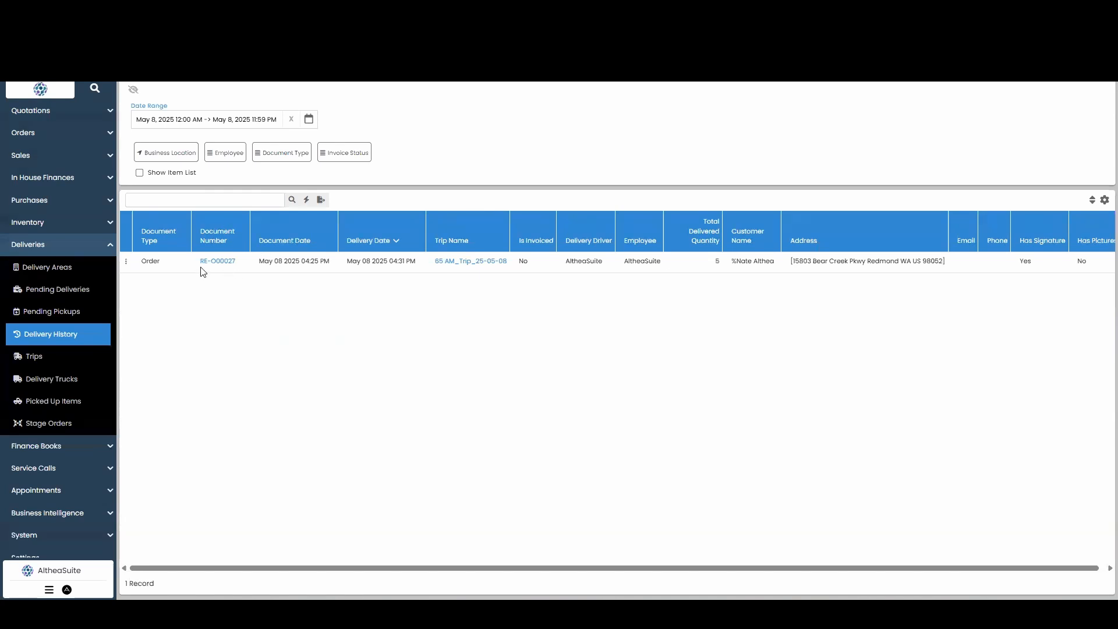
Check the actions available for the delivered order, including Create Invoice, and go to the dashboard
click(126, 261)
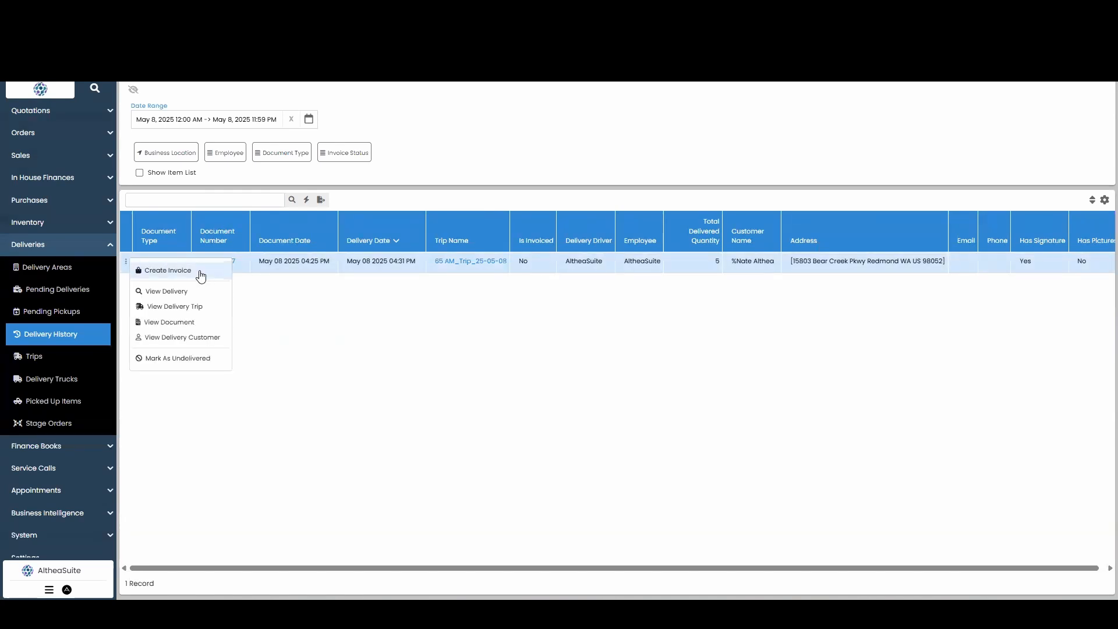
click(48, 243)
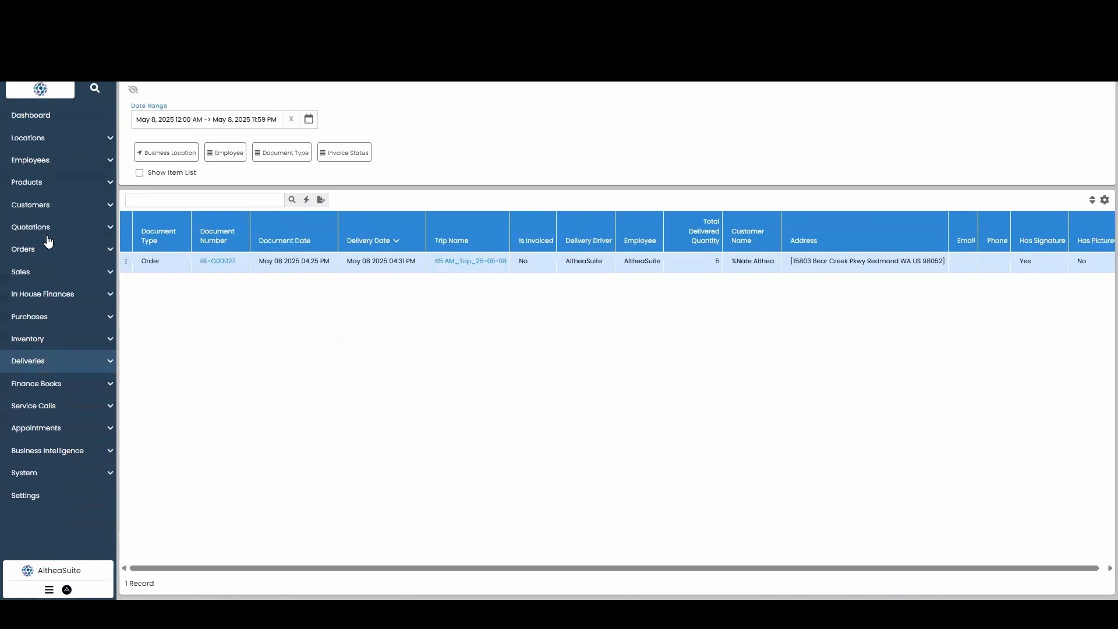
click(61, 119)
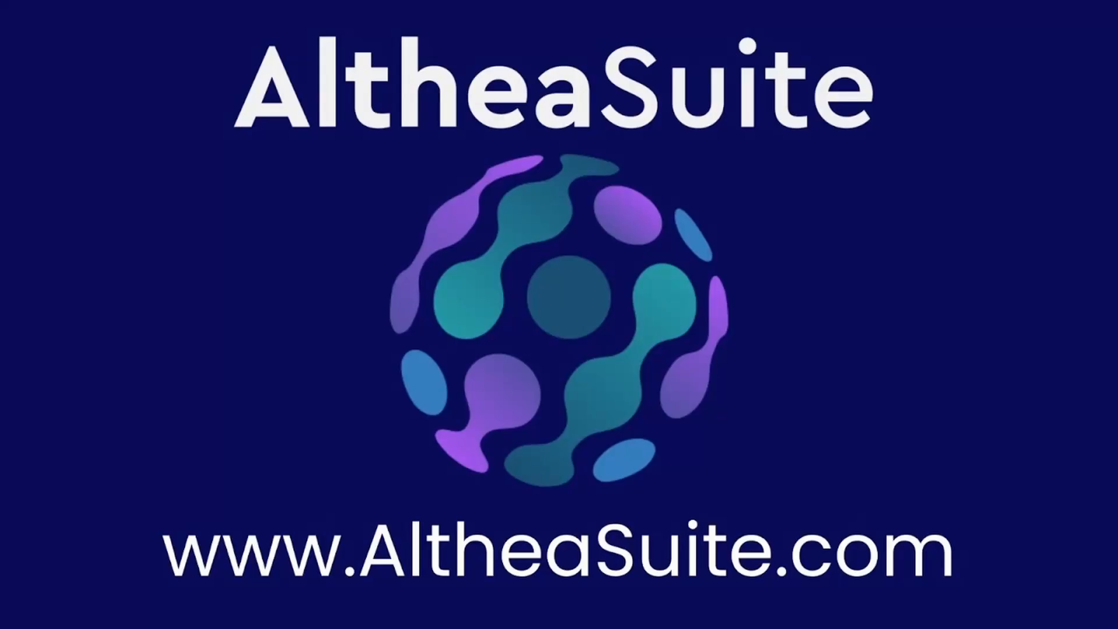